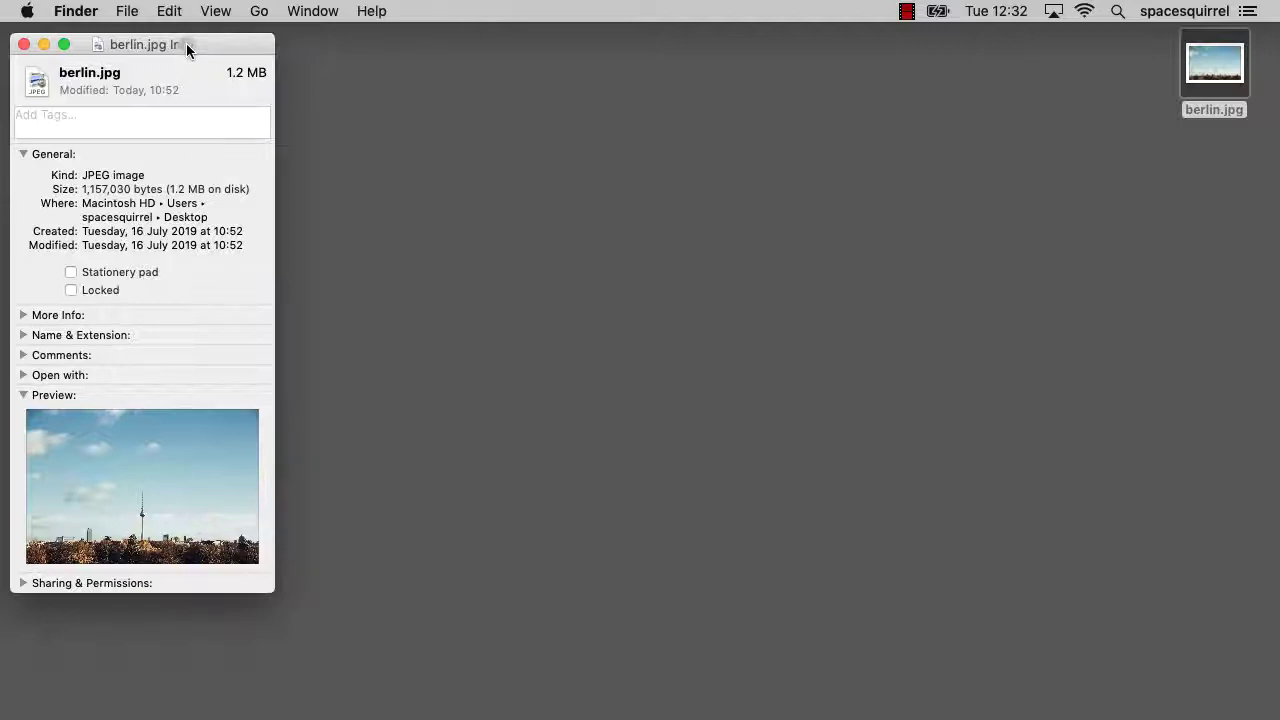
Step: Close the berlin.jpg Info window after checking its 1.2 MB JPEG size
{"action": "left_click", "coordinate": [22, 47]}
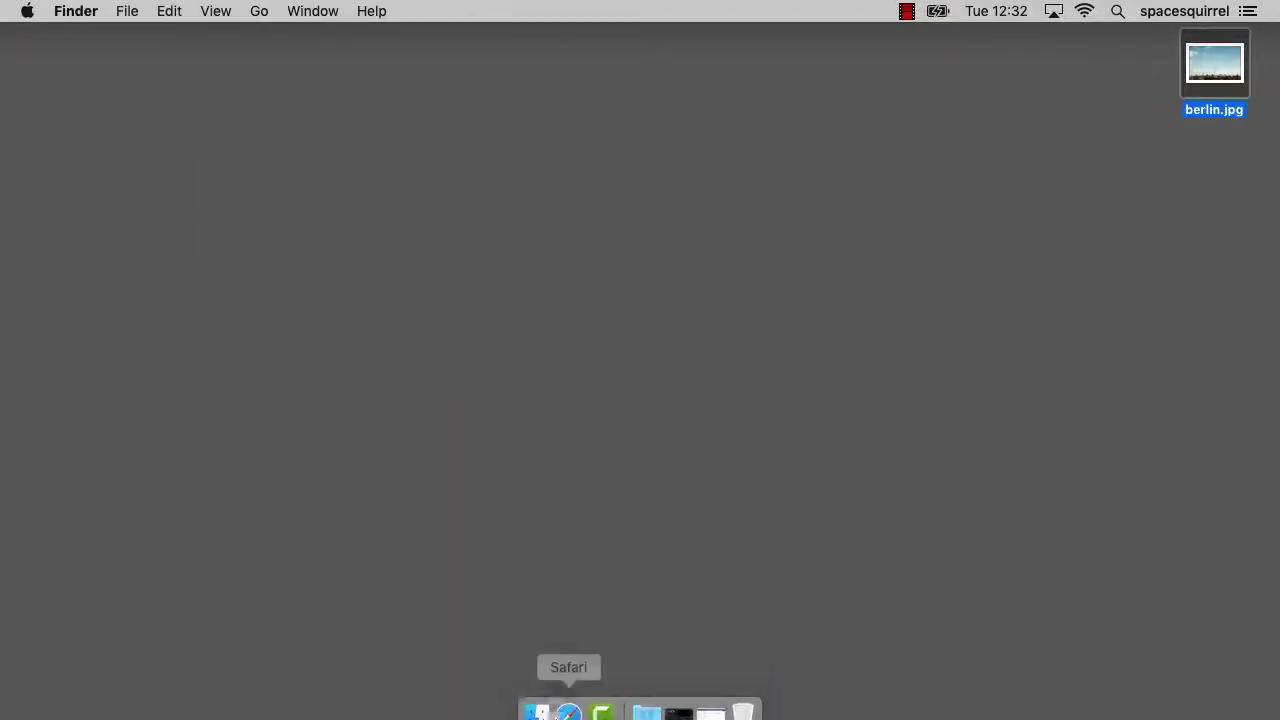
Step: Bring Safari forward and scroll Crush.pics to its Manual Upload Balanced, Conservative and Custom modes
{"action": "left_click", "coordinate": [560, 712]}
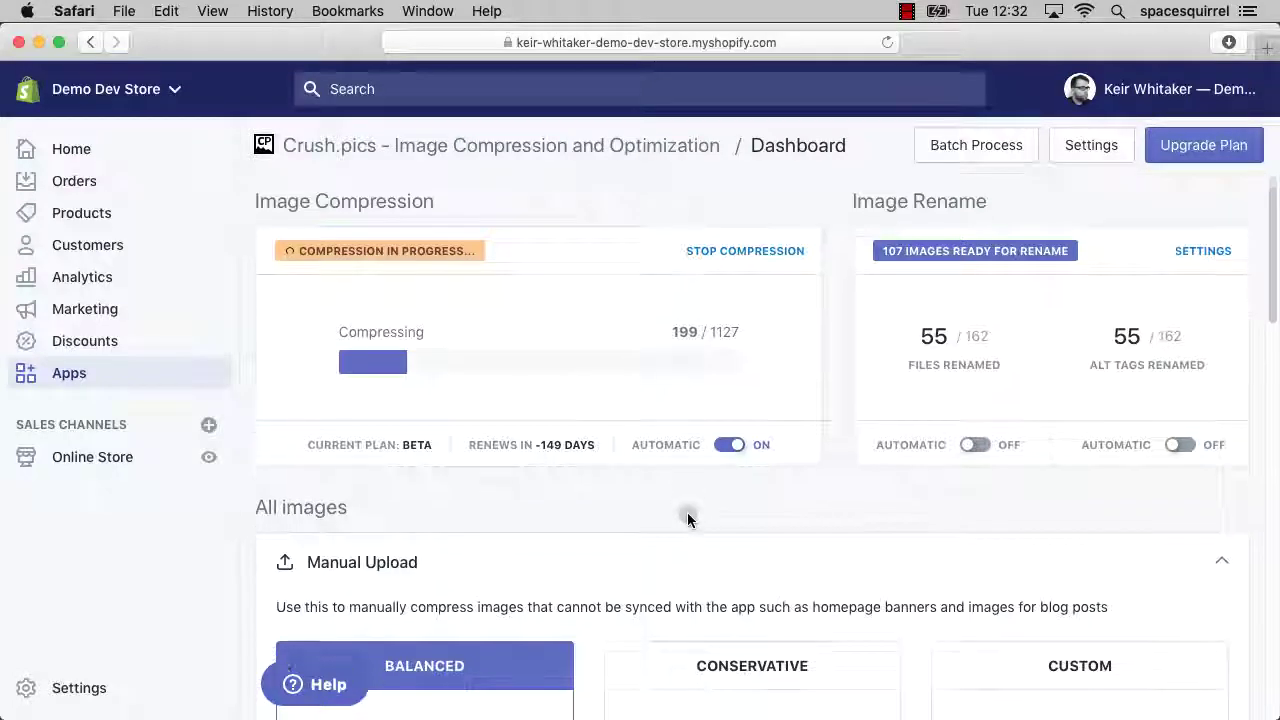
{"action": "scroll", "coordinate": [687, 517], "scroll_direction": "down", "scroll_amount": 3}
{"action": "scroll", "coordinate": [689, 517], "scroll_direction": "down", "scroll_amount": 3}
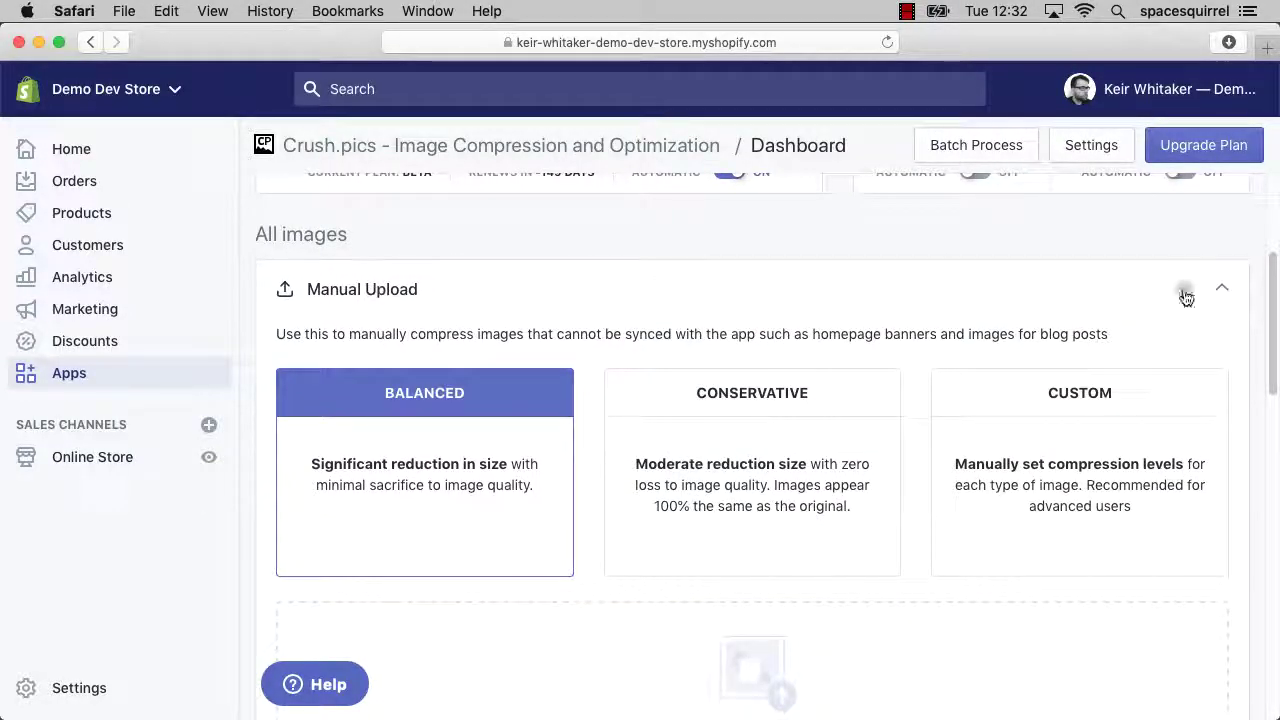
{"action": "left_click", "coordinate": [1223, 291]}
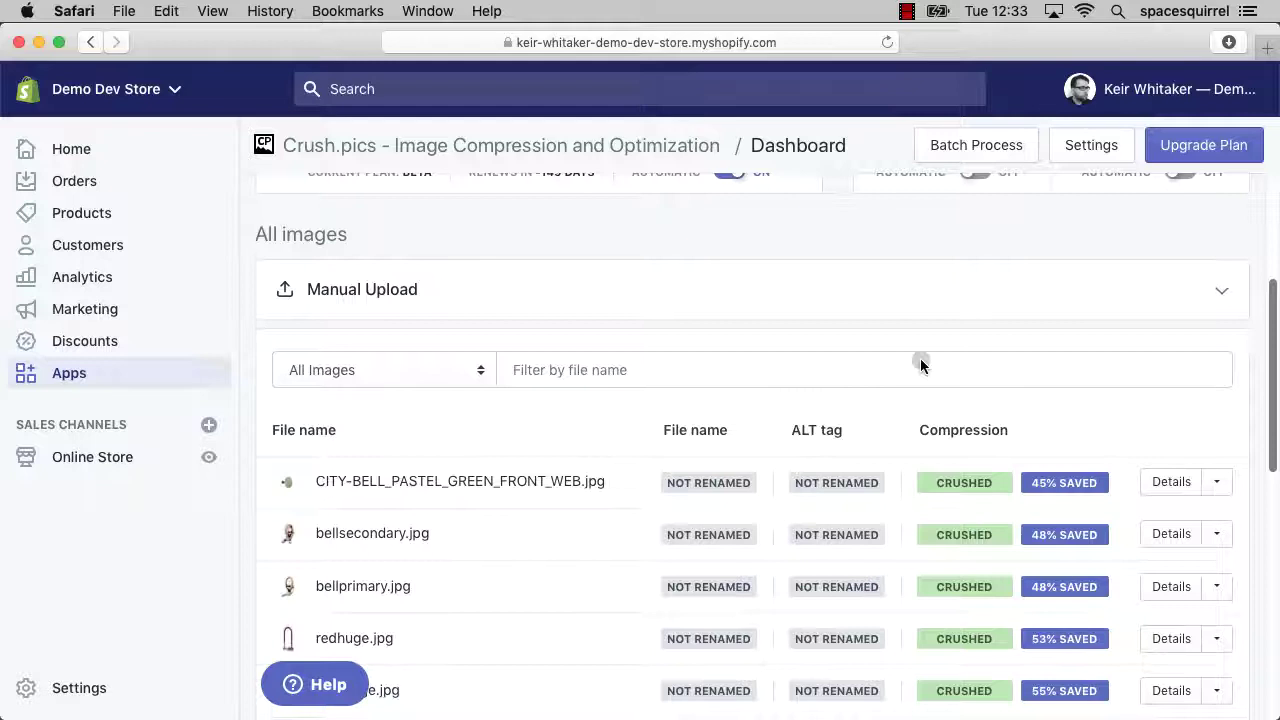
{"action": "left_click", "coordinate": [1227, 290]}
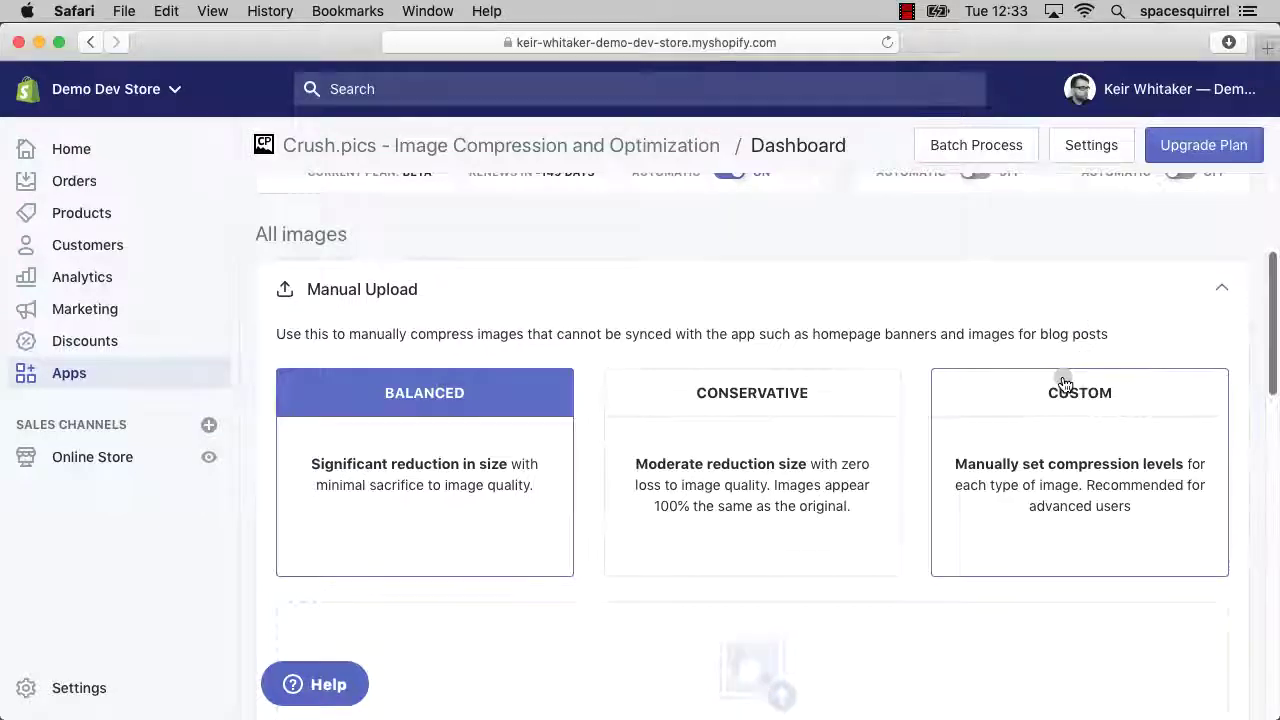
{"action": "scroll", "coordinate": [1070, 380], "scroll_direction": "down", "scroll_amount": 2}
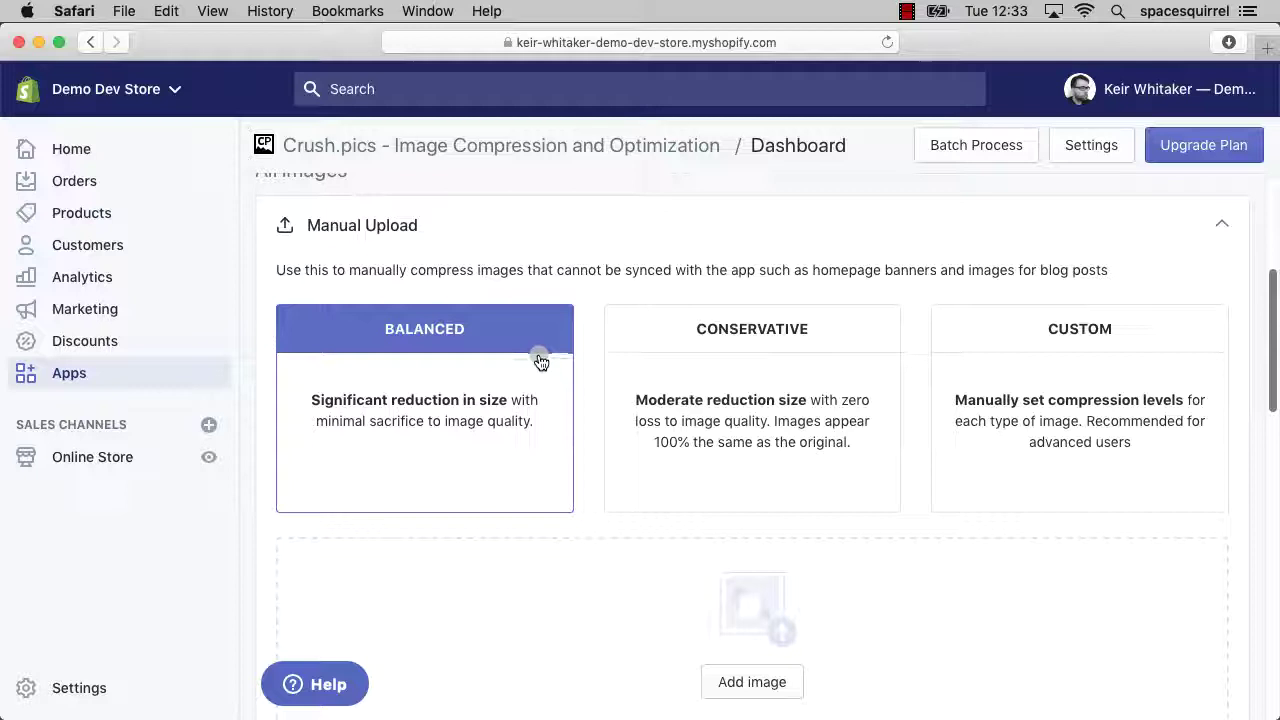
{"action": "scroll", "coordinate": [540, 361], "scroll_direction": "down", "scroll_amount": 1}
{"action": "scroll", "coordinate": [540, 361], "scroll_direction": "down", "scroll_amount": 1}
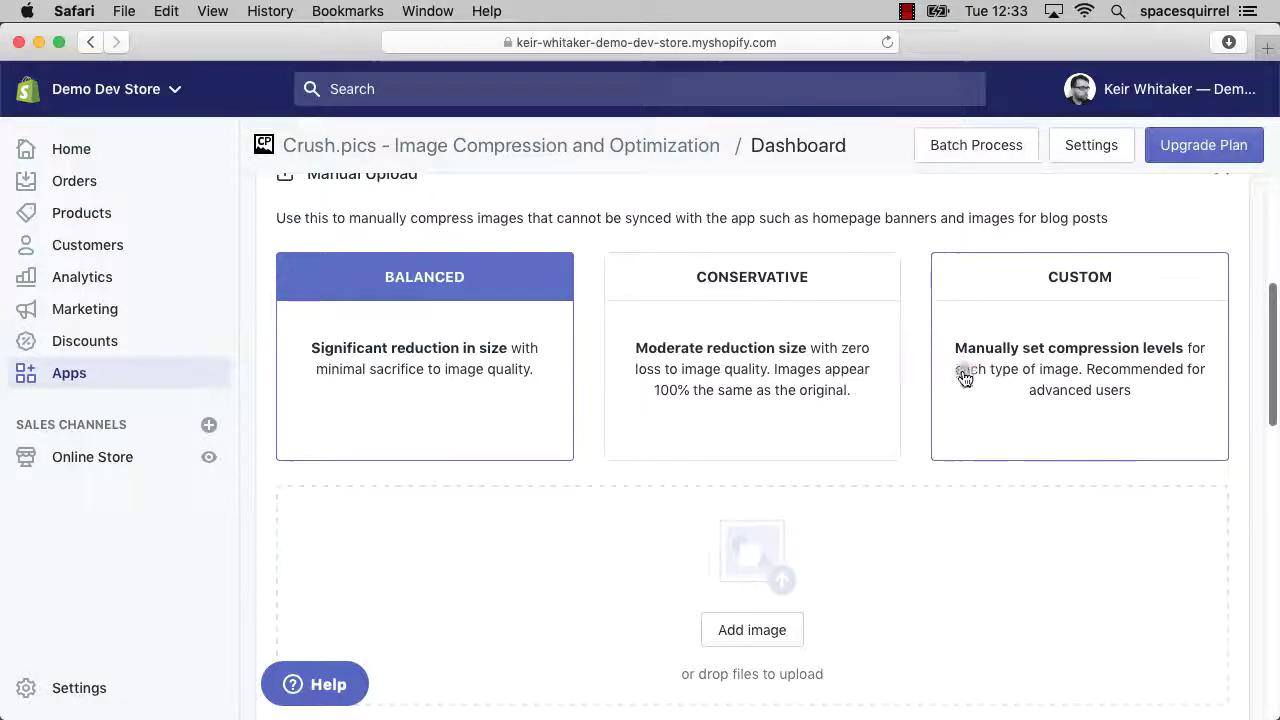
{"action": "scroll", "coordinate": [902, 377], "scroll_direction": "down", "scroll_amount": 1}
{"action": "scroll", "coordinate": [902, 377], "scroll_direction": "down", "scroll_amount": 3}
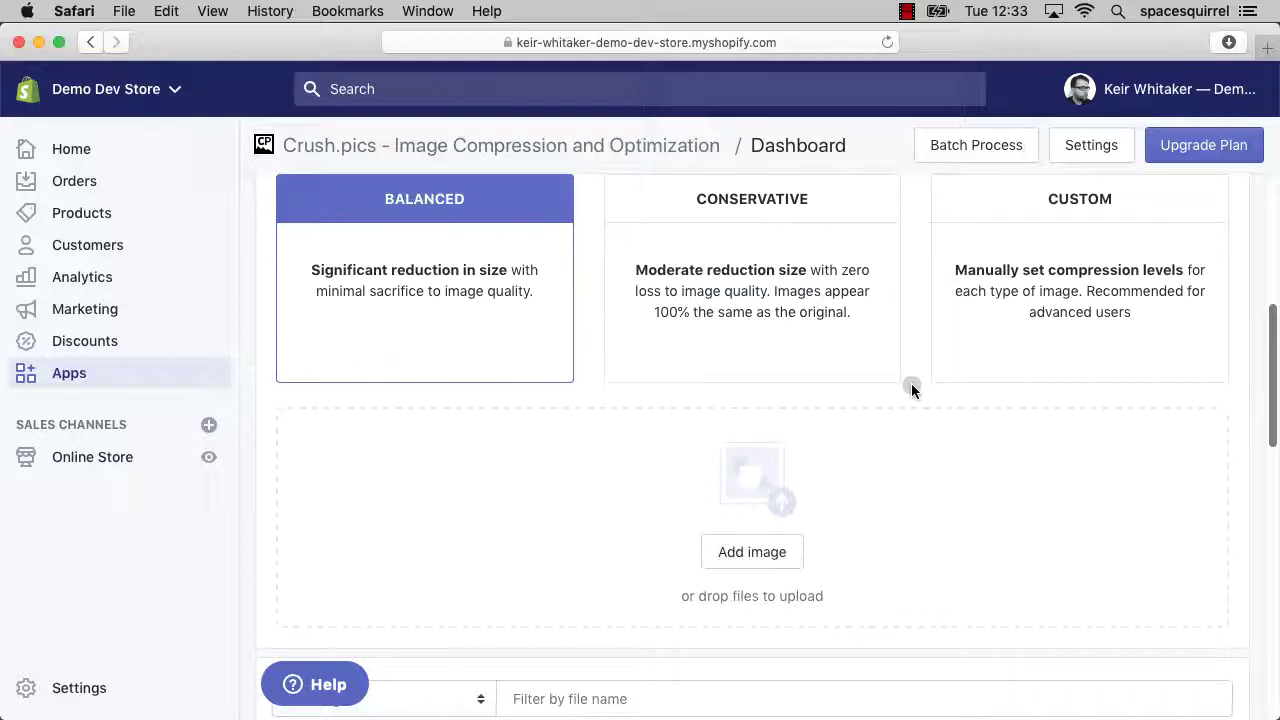
Step: Upload berlin.jpg from the Desktop to Crush.pics Manual Upload under Balanced compression
{"action": "left_click", "coordinate": [769, 548]}
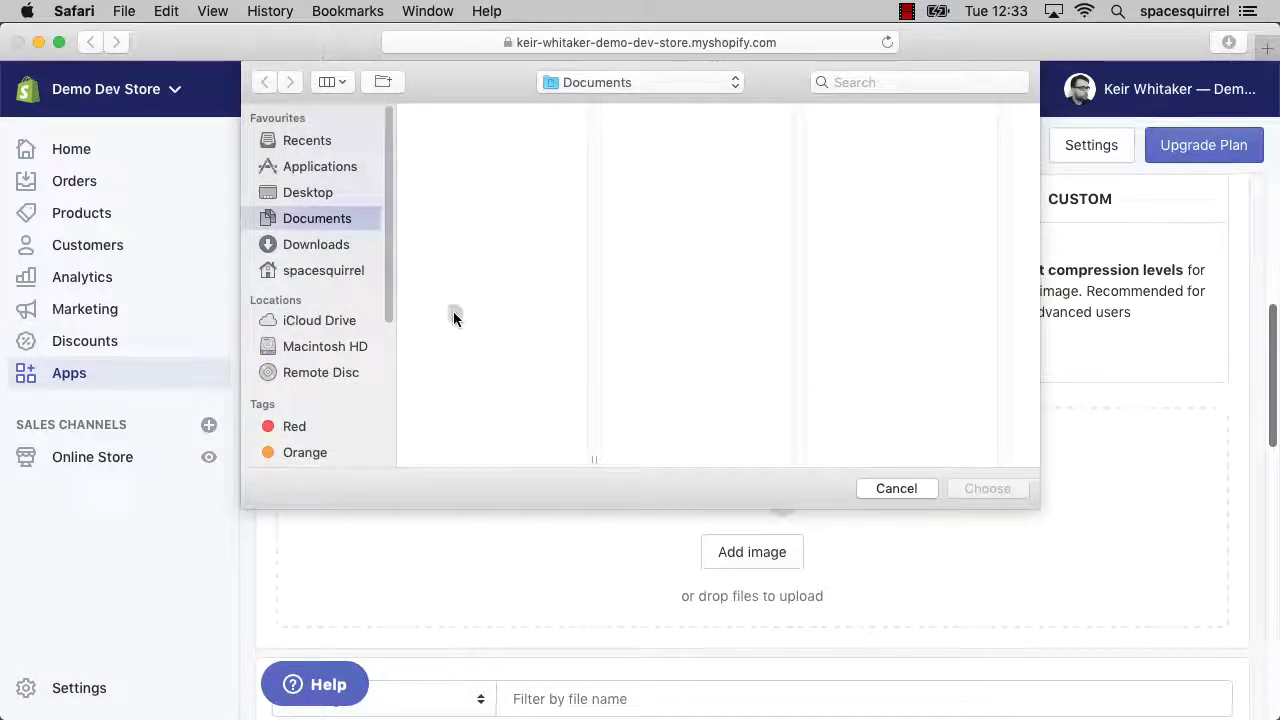
{"action": "left_click", "coordinate": [308, 193]}
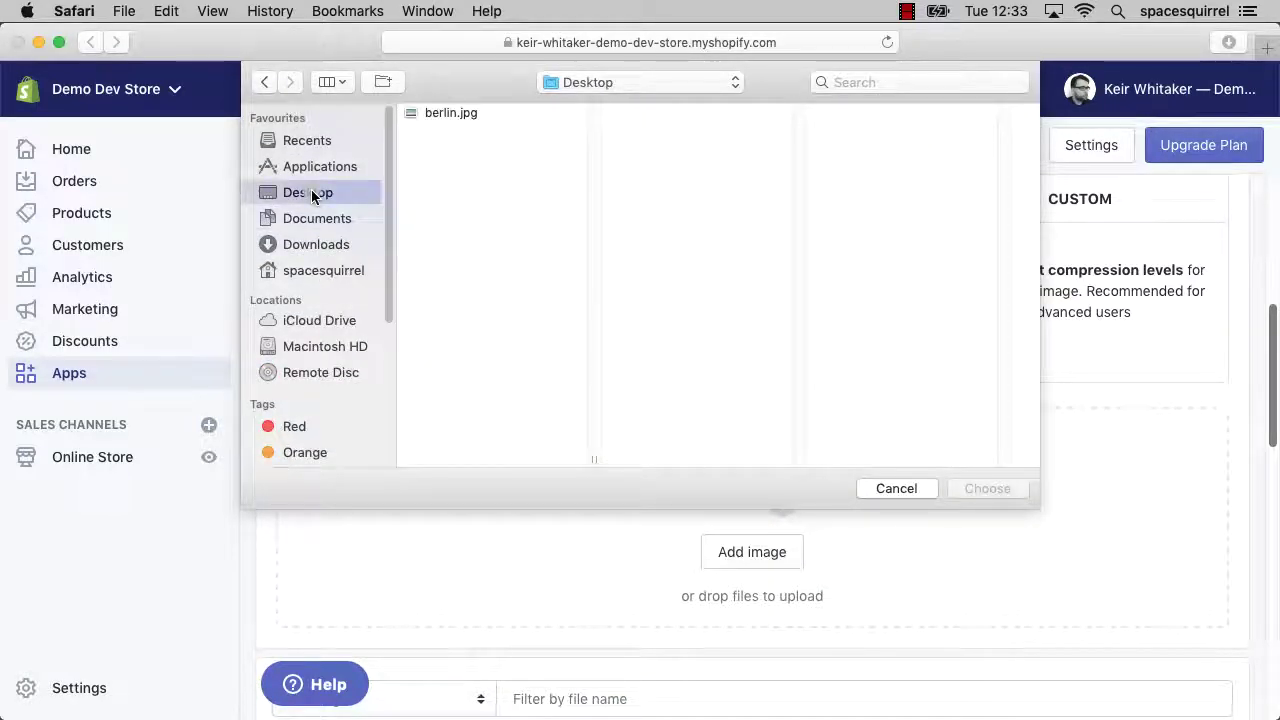
{"action": "left_click", "coordinate": [440, 113]}
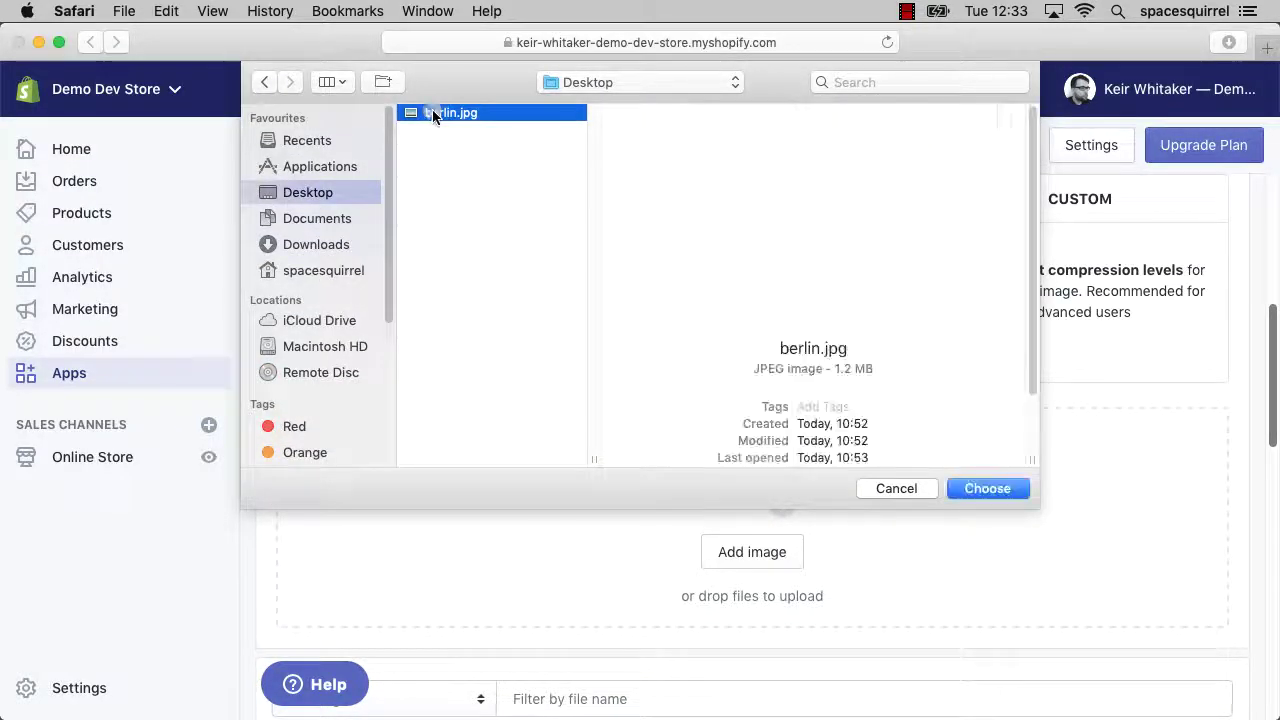
{"action": "left_click", "coordinate": [968, 490]}
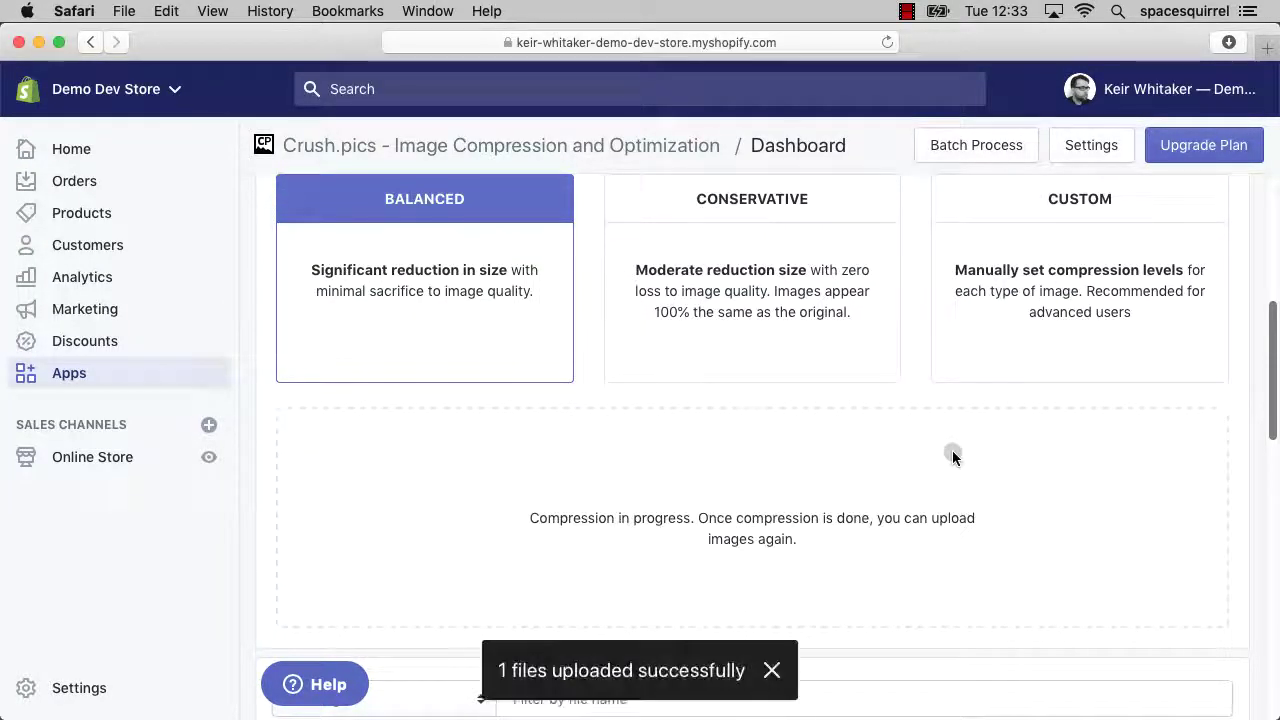
{"action": "left_click", "coordinate": [771, 670]}
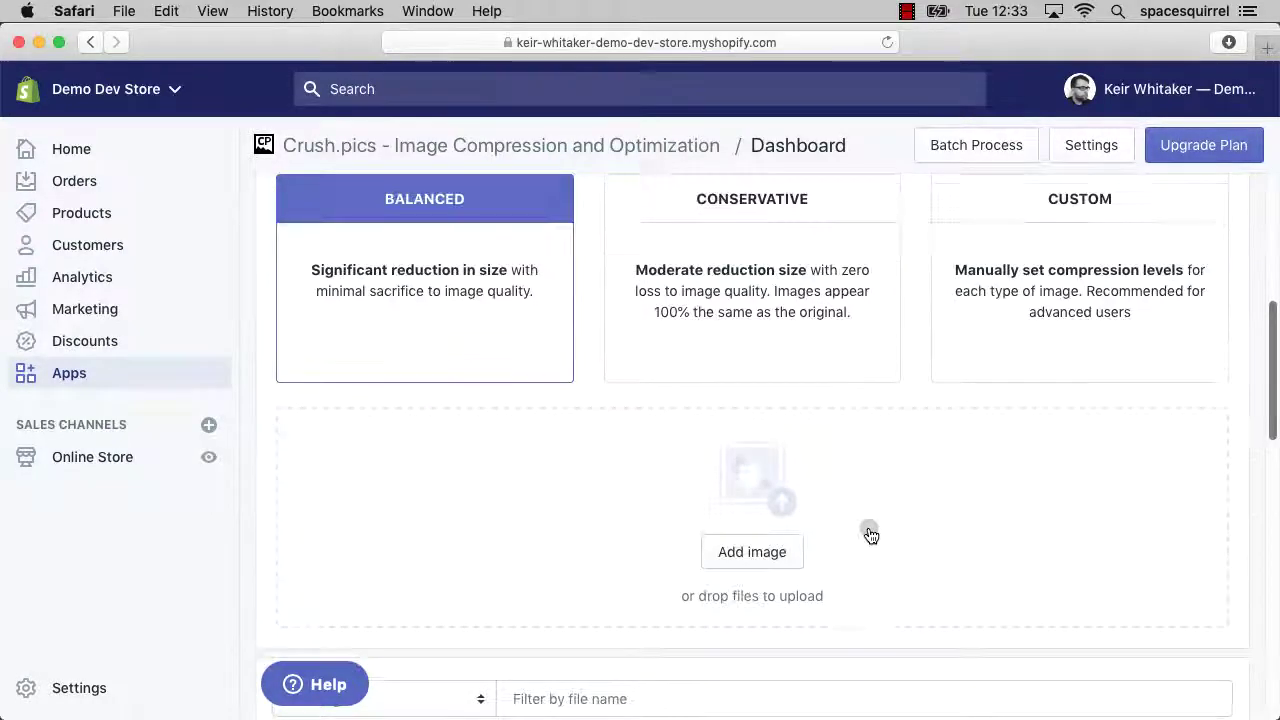
{"action": "scroll", "coordinate": [869, 535], "scroll_direction": "down", "scroll_amount": 2}
{"action": "scroll", "coordinate": [869, 537], "scroll_direction": "down", "scroll_amount": 3}
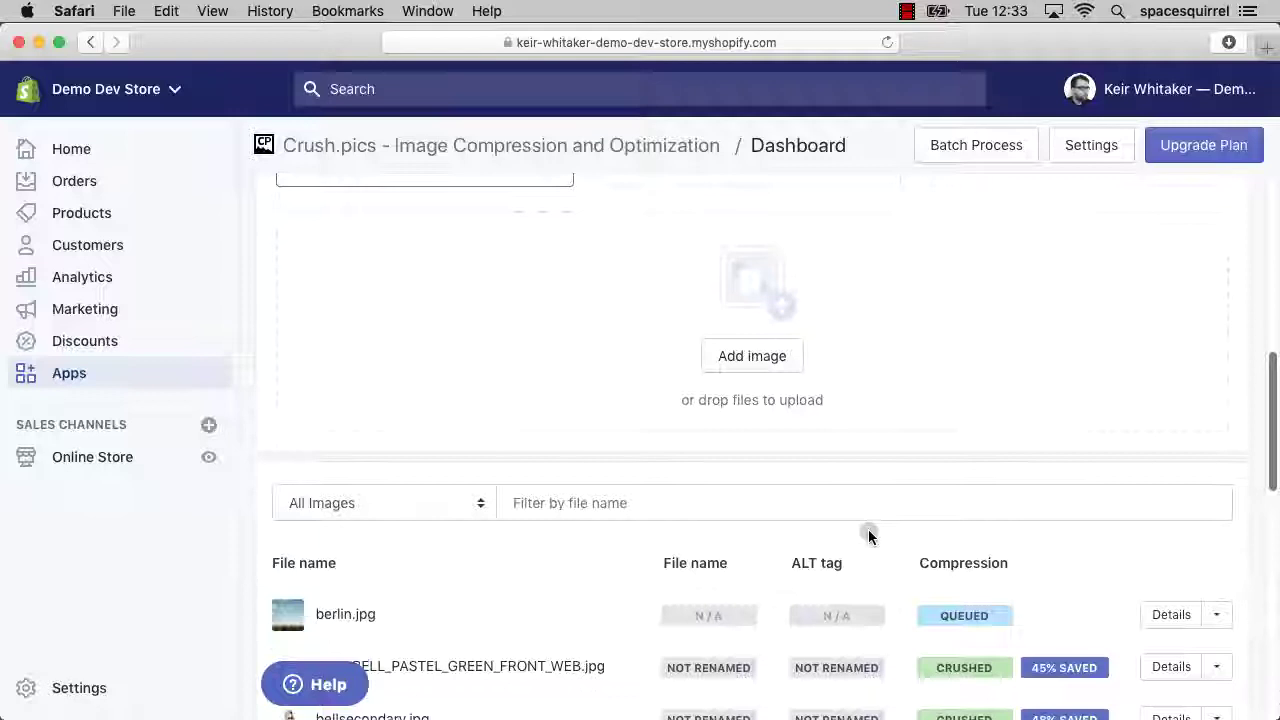
{"action": "scroll", "coordinate": [868, 530], "scroll_direction": "down", "scroll_amount": 1}
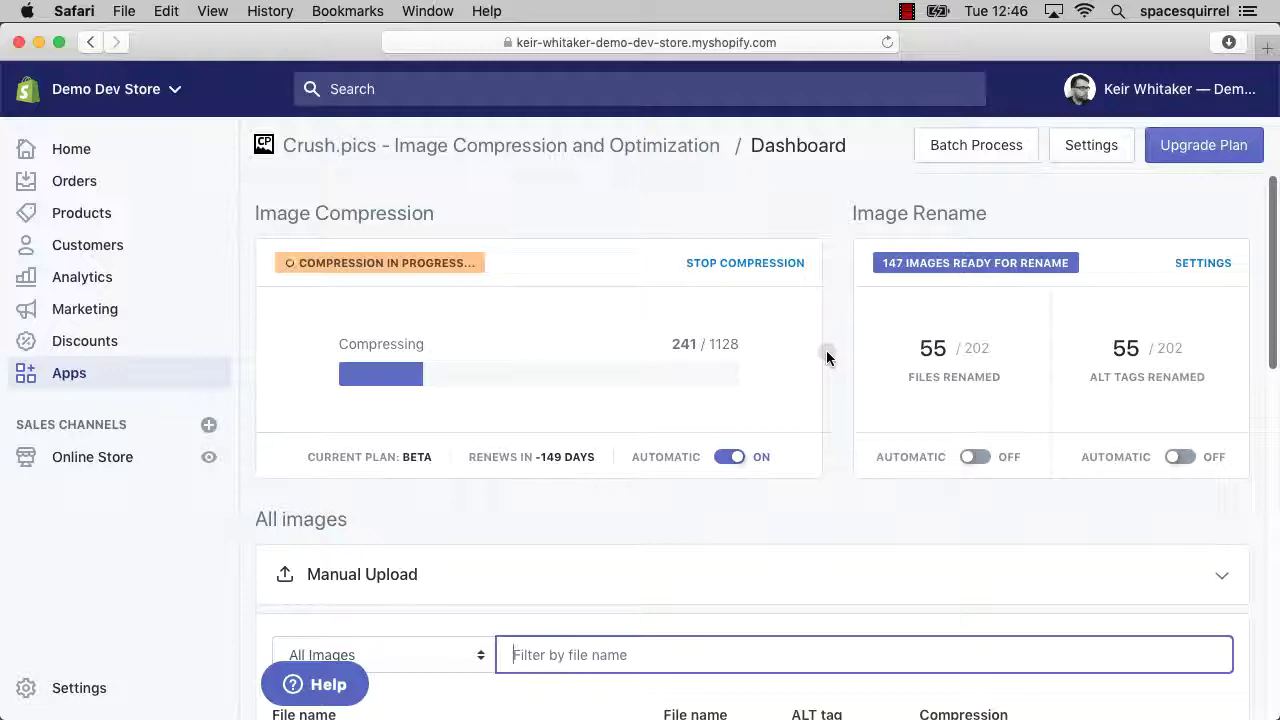
{"action": "scroll", "coordinate": [826, 357], "scroll_direction": "down", "scroll_amount": 5}
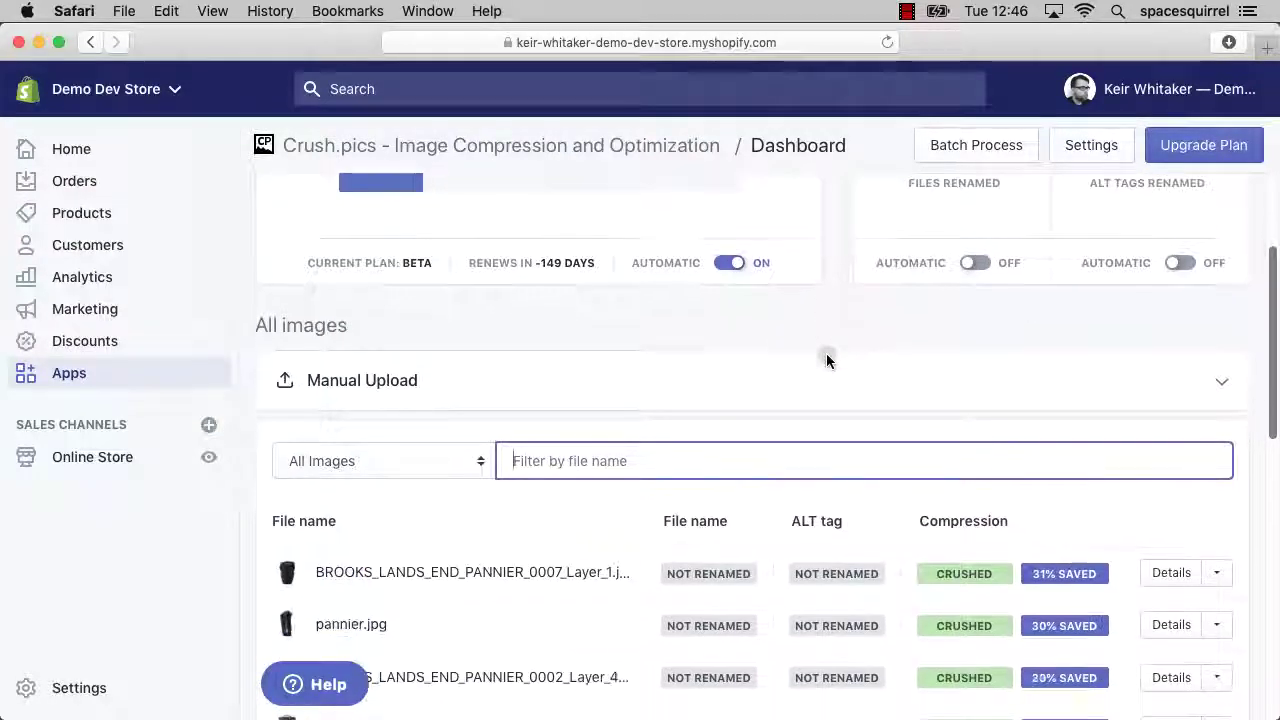
{"action": "scroll", "coordinate": [826, 360], "scroll_direction": "down", "scroll_amount": 1}
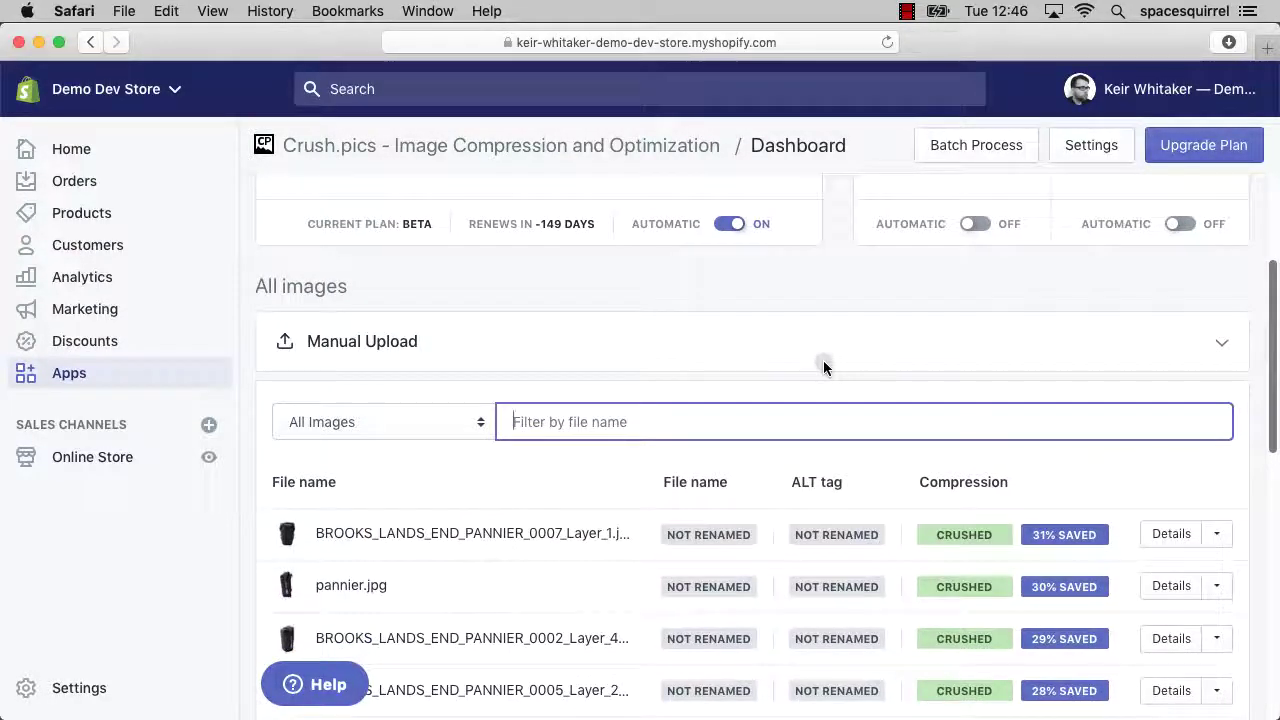
{"action": "scroll", "coordinate": [823, 367], "scroll_direction": "down", "scroll_amount": 3}
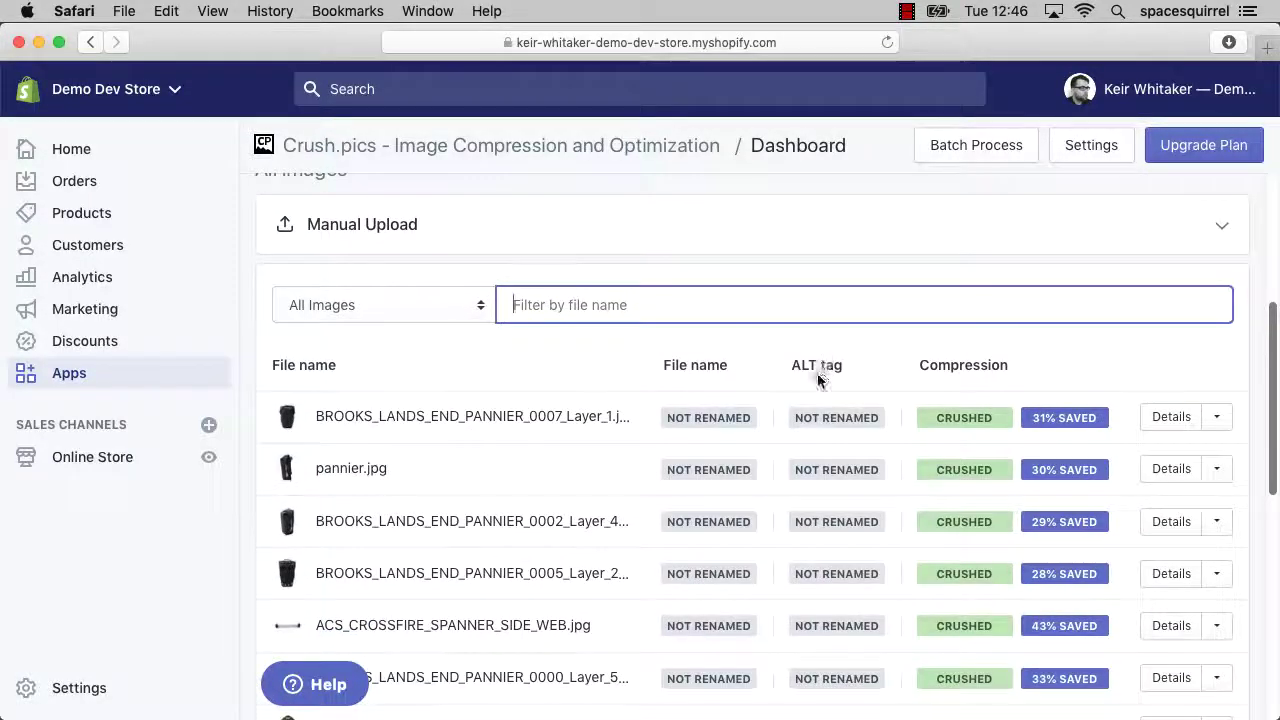
{"action": "scroll", "coordinate": [817, 378], "scroll_direction": "down", "scroll_amount": 4}
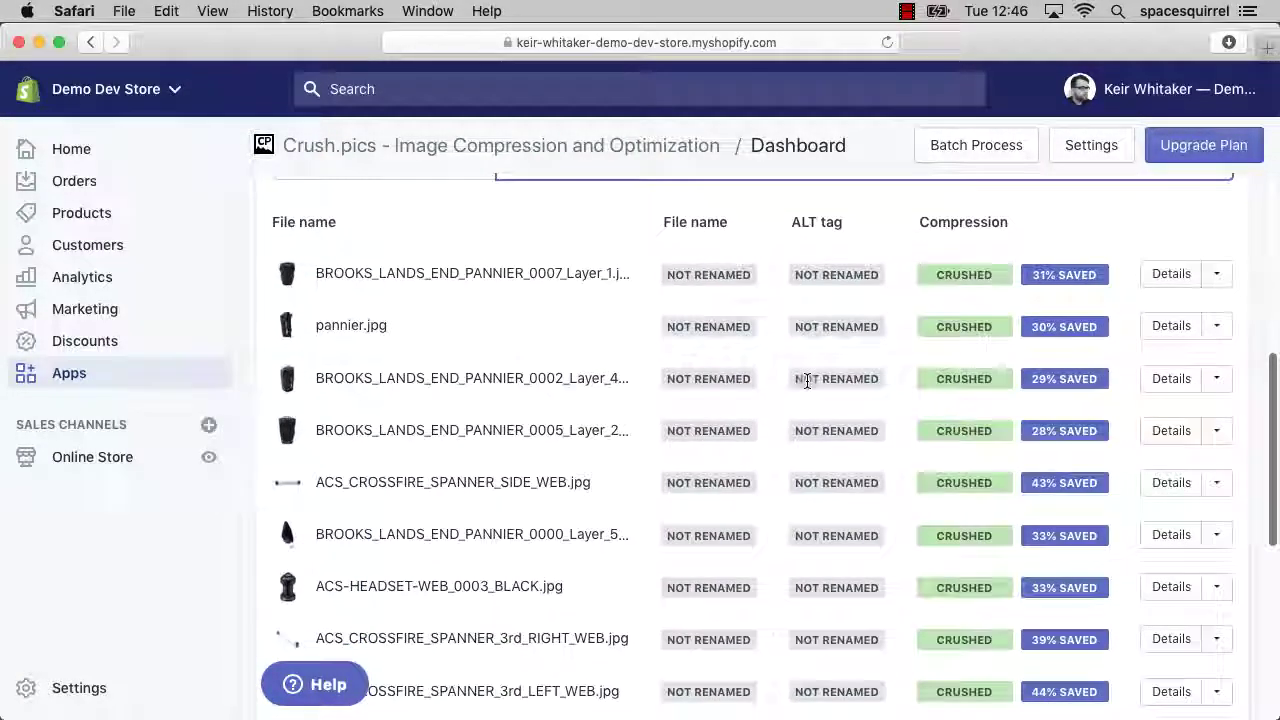
{"action": "scroll", "coordinate": [807, 380], "scroll_direction": "up", "scroll_amount": 3}
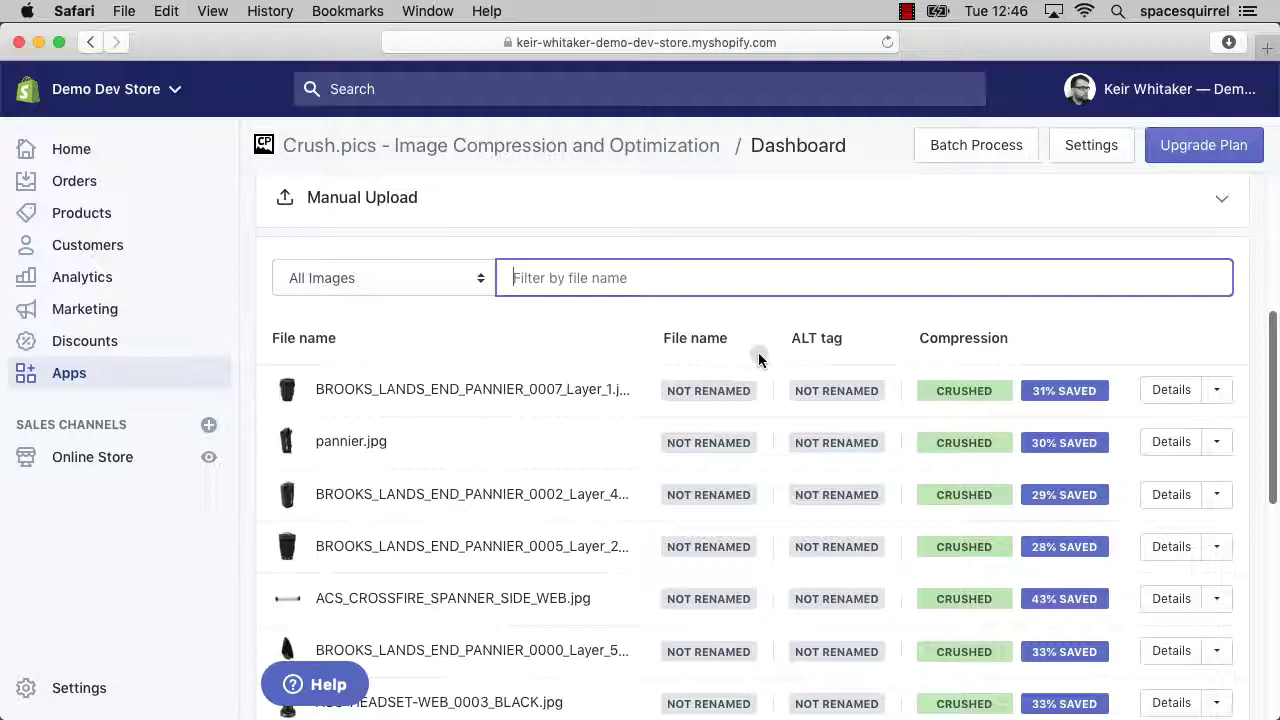
{"action": "scroll", "coordinate": [755, 359], "scroll_direction": "up", "scroll_amount": 2}
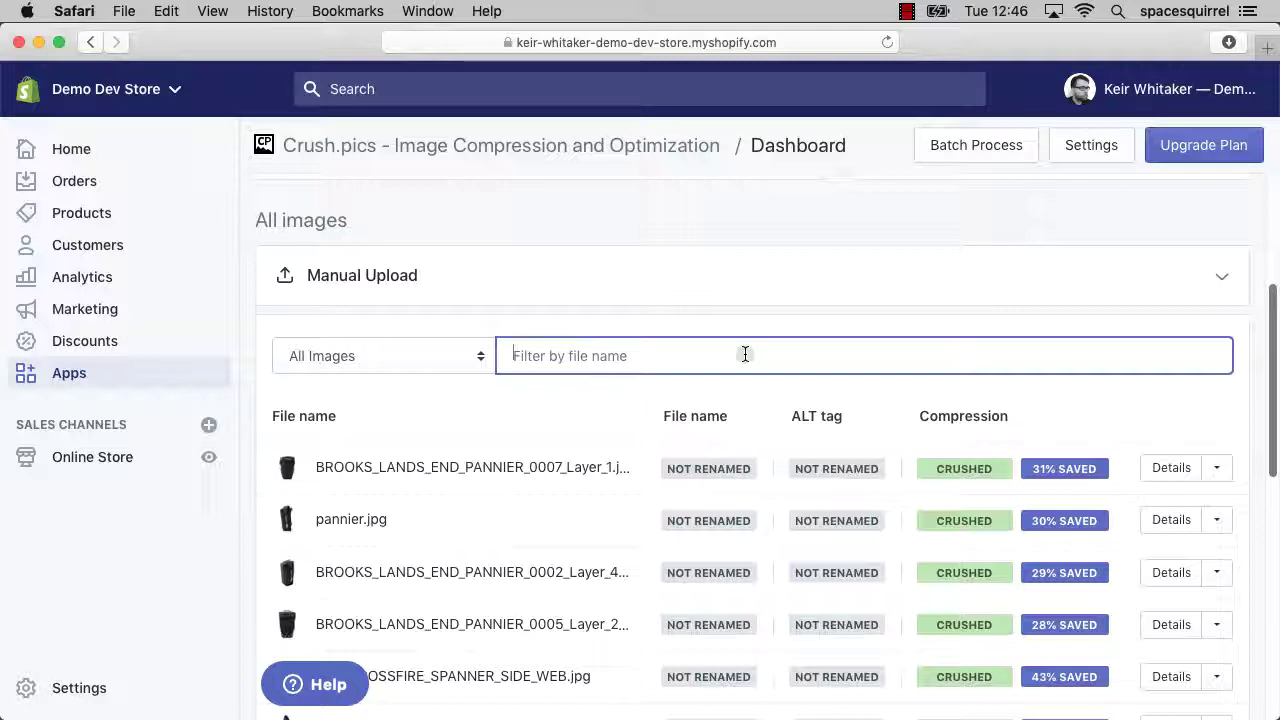
Step: Enter Berlin.jpg in the Filter by file name box of the image list
{"action": "type", "text": "Berlin"}
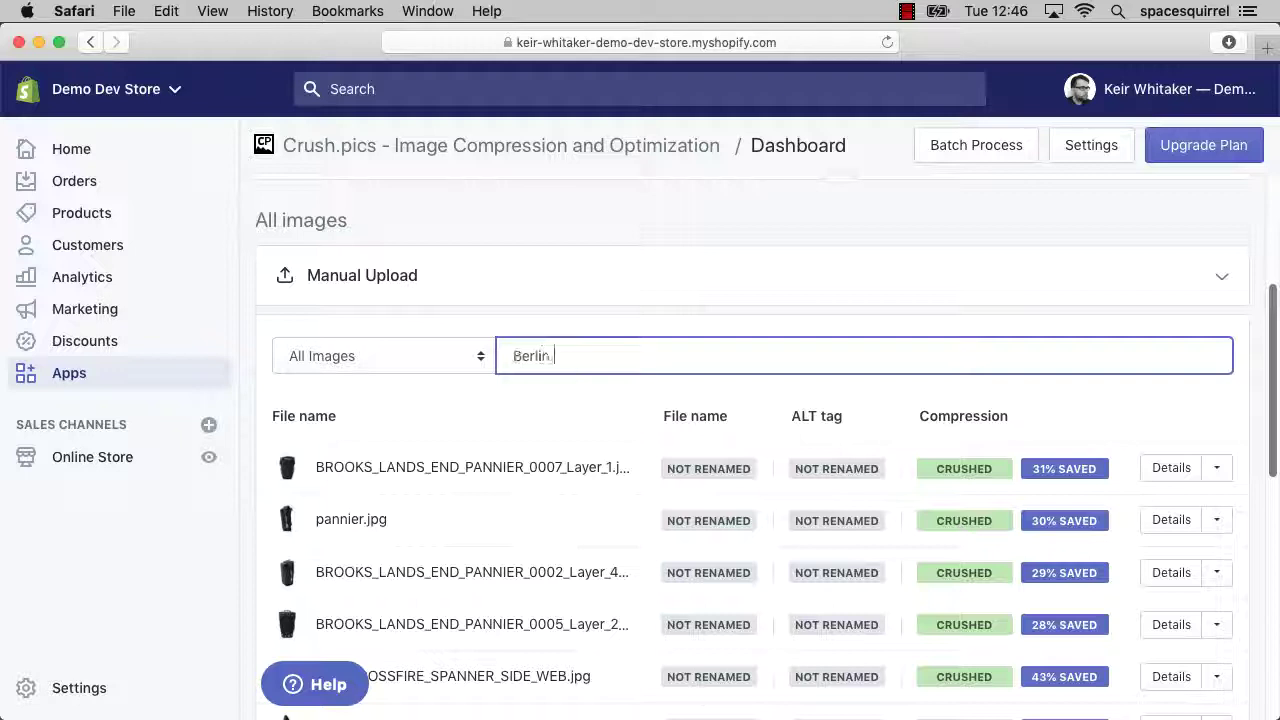
{"action": "type", "text": ".jpg"}
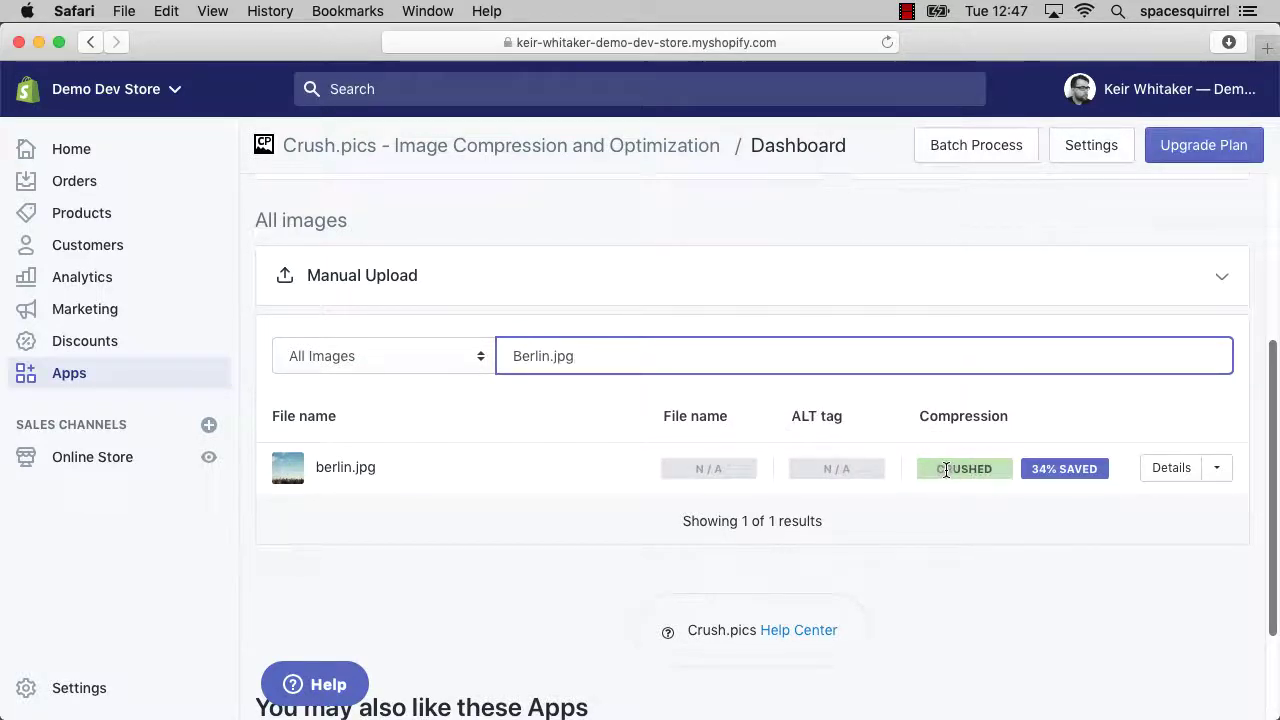
Step: Open berlin.jpg's compression details and download the crushed image into its own tab
{"action": "left_click", "coordinate": [1165, 469]}
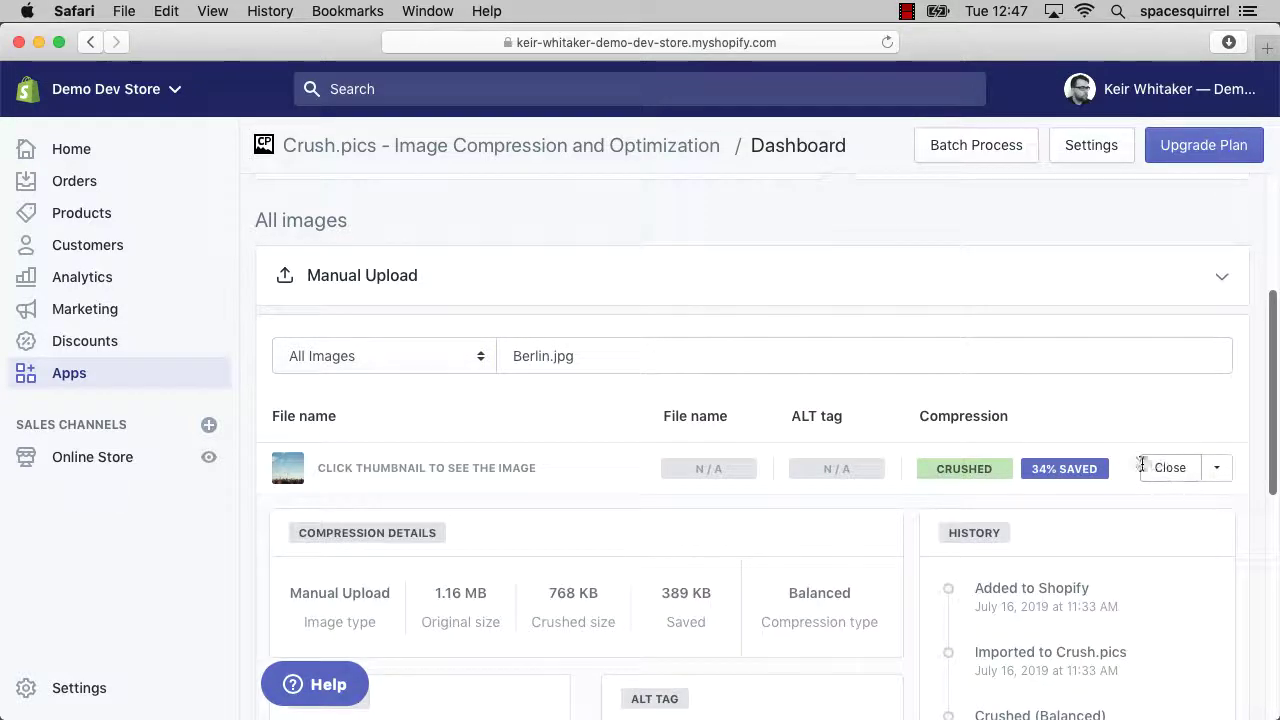
{"action": "scroll", "coordinate": [760, 548], "scroll_direction": "down", "scroll_amount": 3}
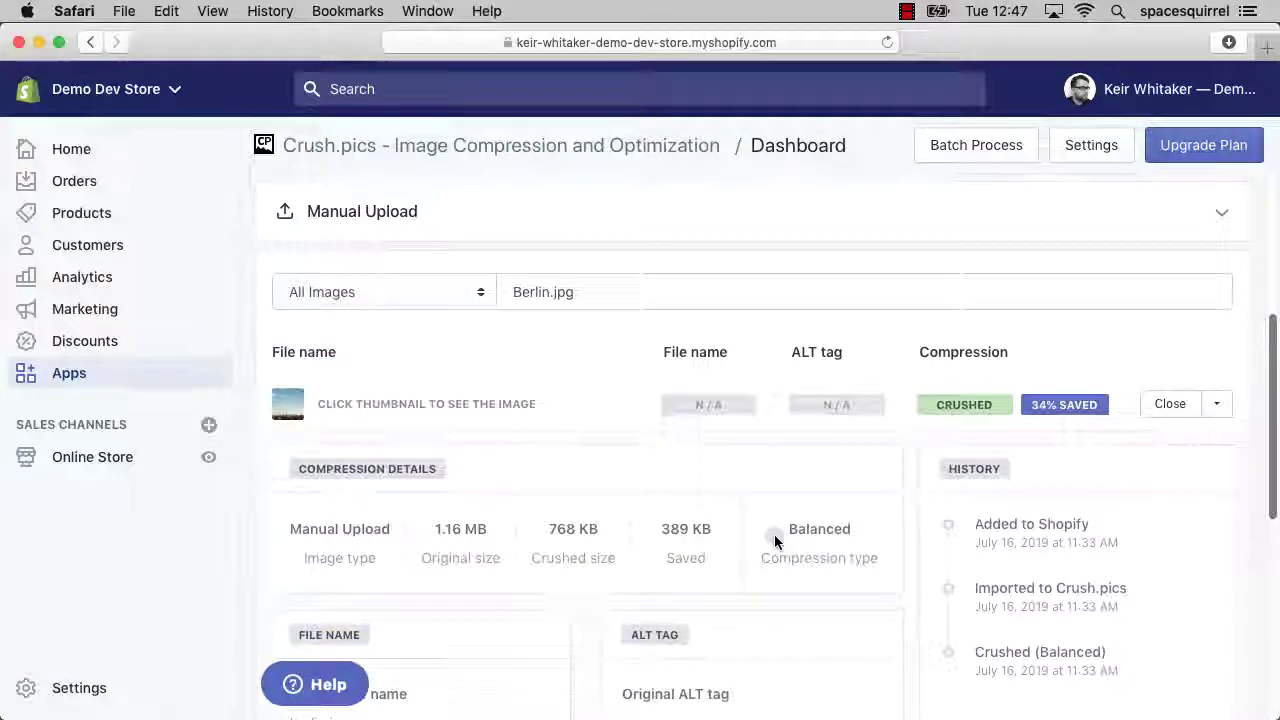
{"action": "scroll", "coordinate": [775, 541], "scroll_direction": "down", "scroll_amount": 2}
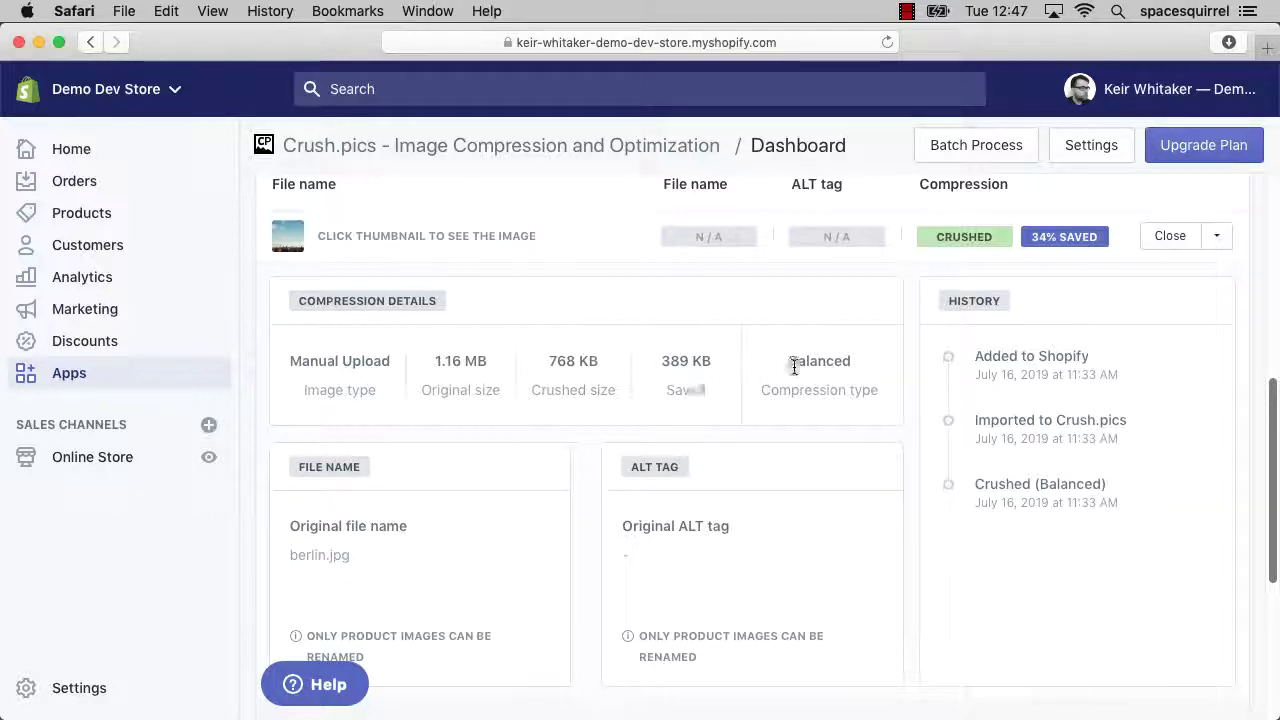
{"action": "left_click", "coordinate": [1222, 237]}
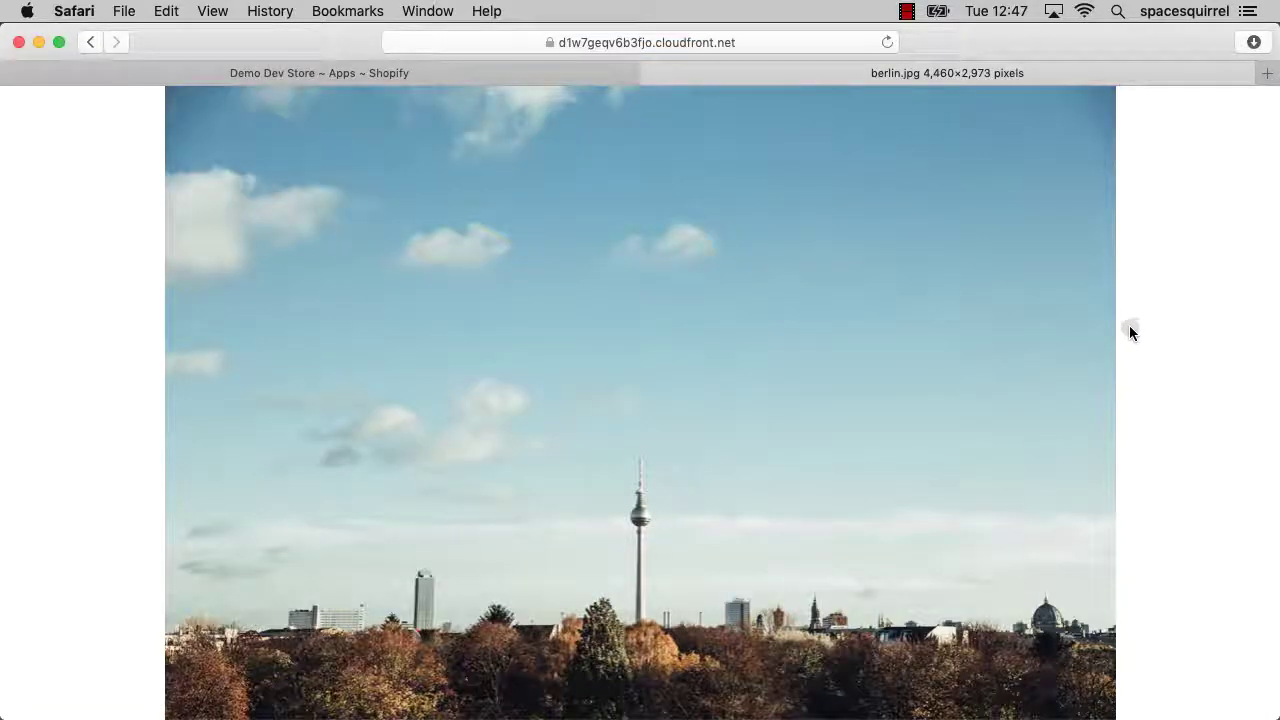
Step: Save the crushed berlin.jpg to Downloads and confirm it in the Dock's Downloads stack
{"action": "right_click", "coordinate": [835, 324]}
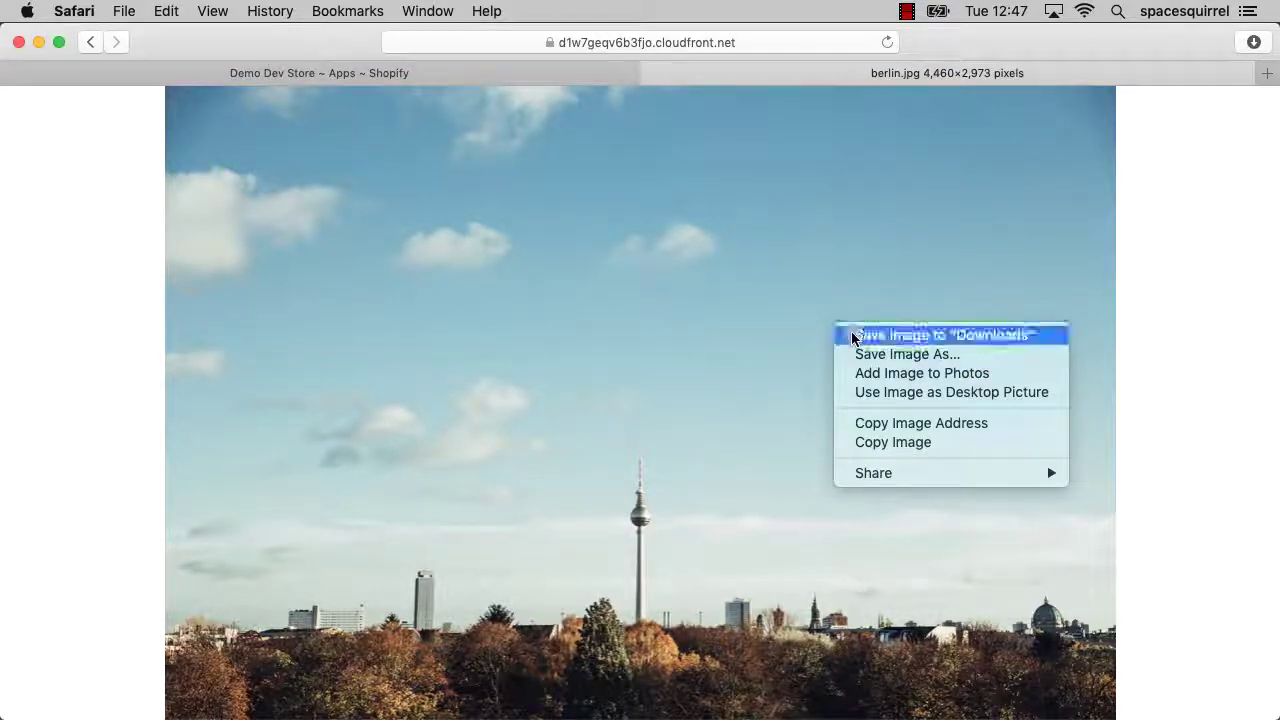
{"action": "left_click", "coordinate": [853, 336]}
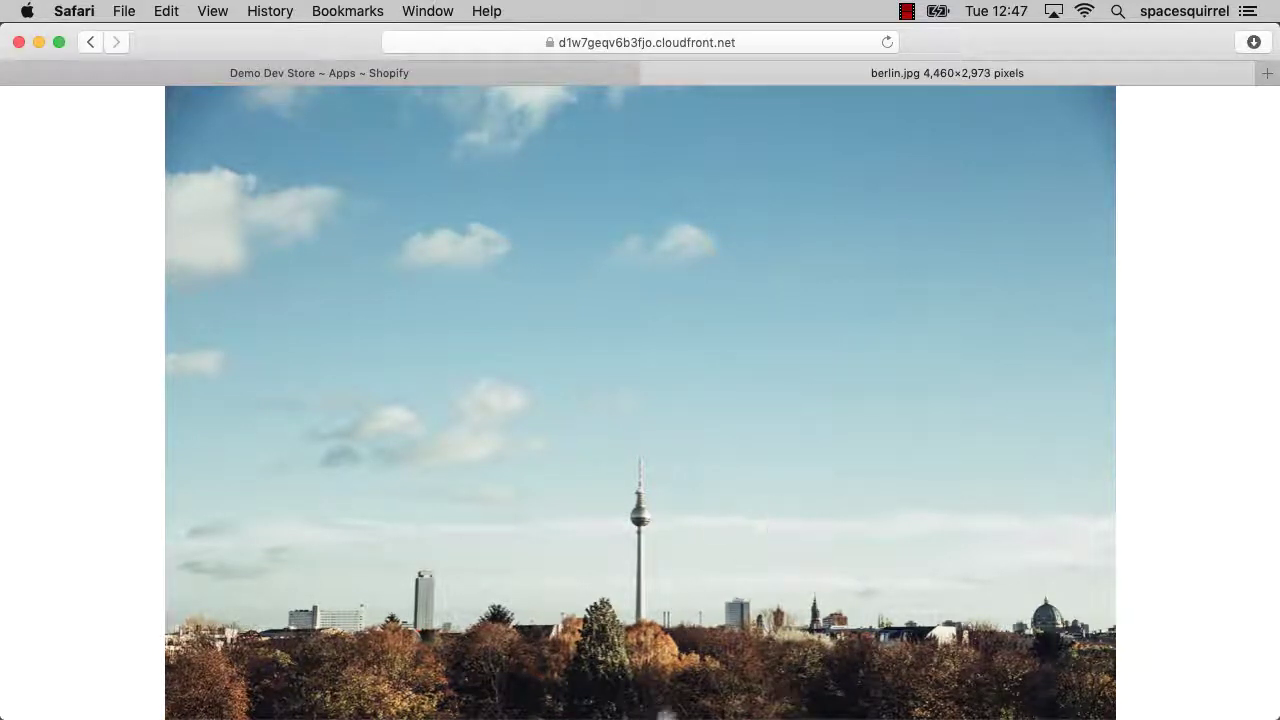
{"action": "left_click", "coordinate": [662, 698]}
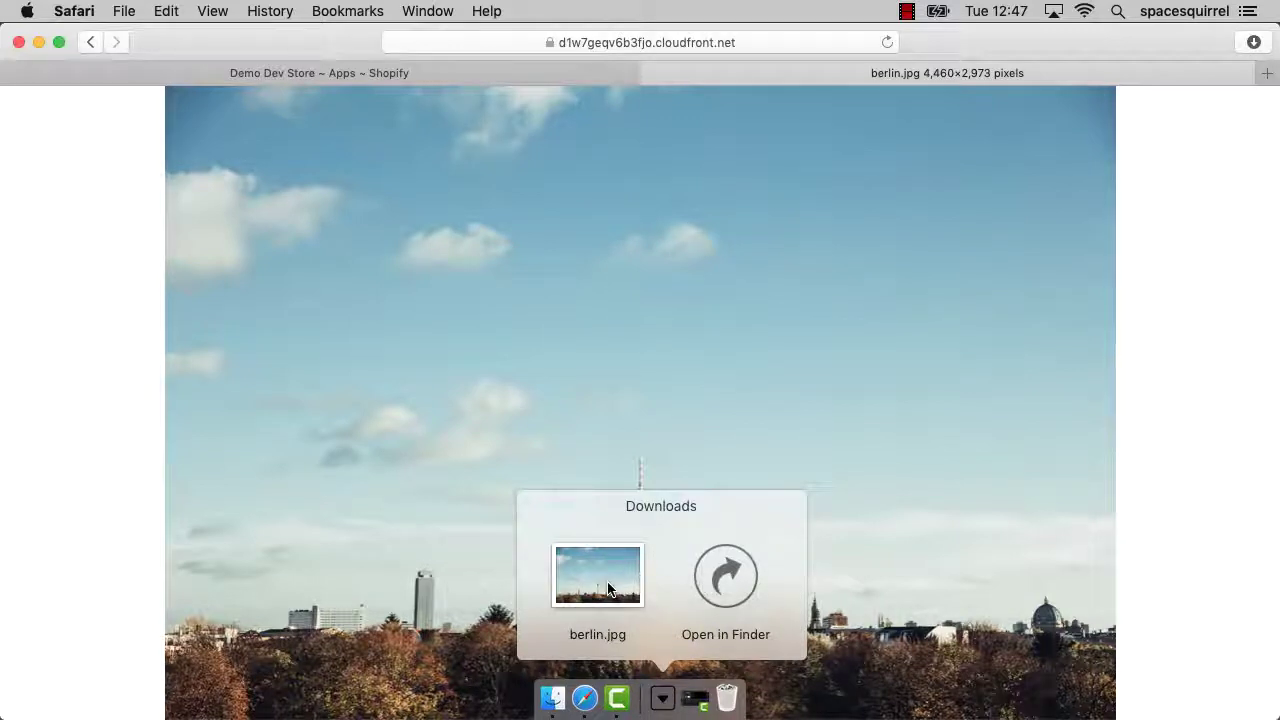
Step: Close the berlin.jpg tab to return to the Crush.pics compression details
{"action": "left_click", "coordinate": [859, 572]}
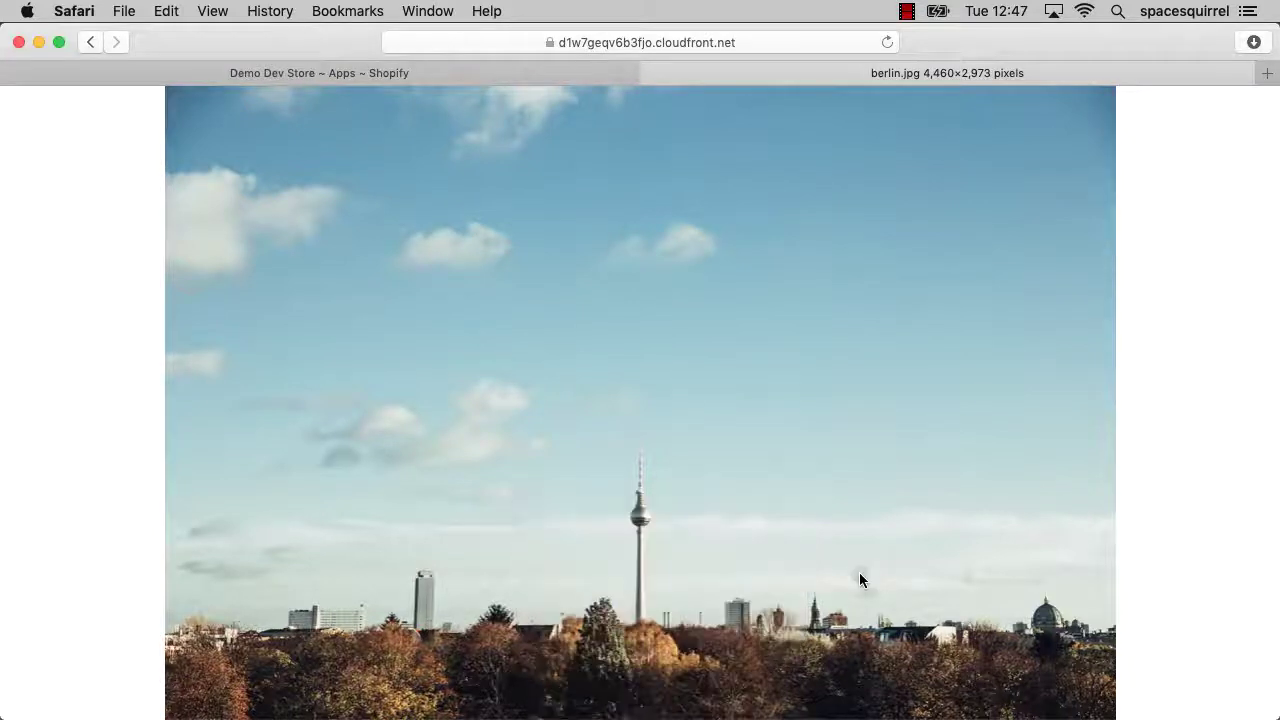
{"action": "left_click", "coordinate": [859, 572]}
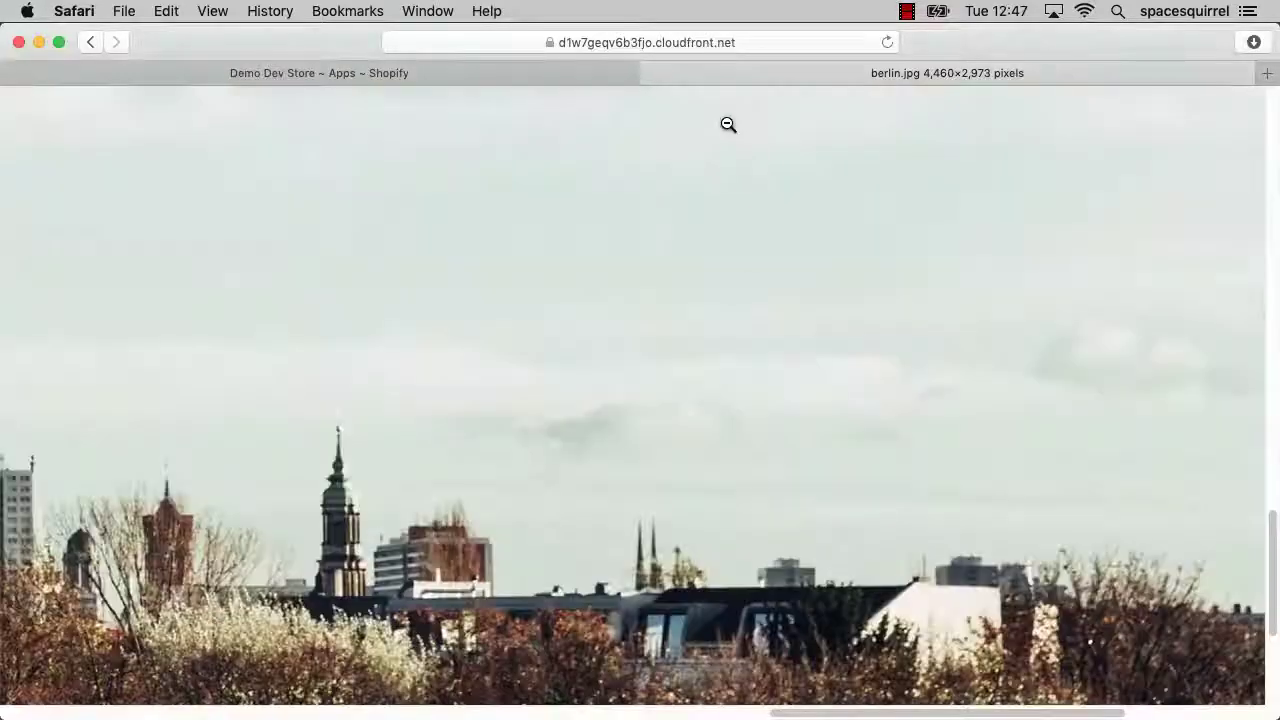
{"action": "left_click", "coordinate": [650, 73]}
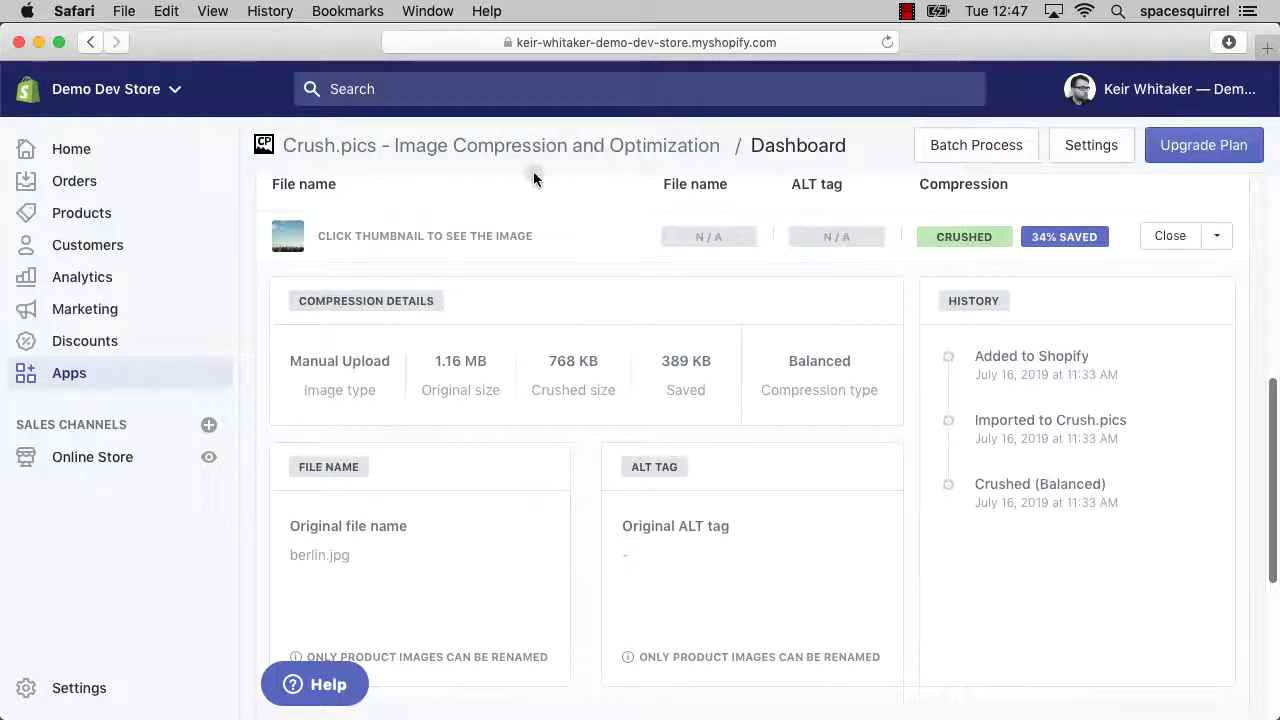
Step: Start a new blog post from Online Store > Blog posts
{"action": "left_click", "coordinate": [106, 459]}
{"action": "left_click", "coordinate": [107, 522]}
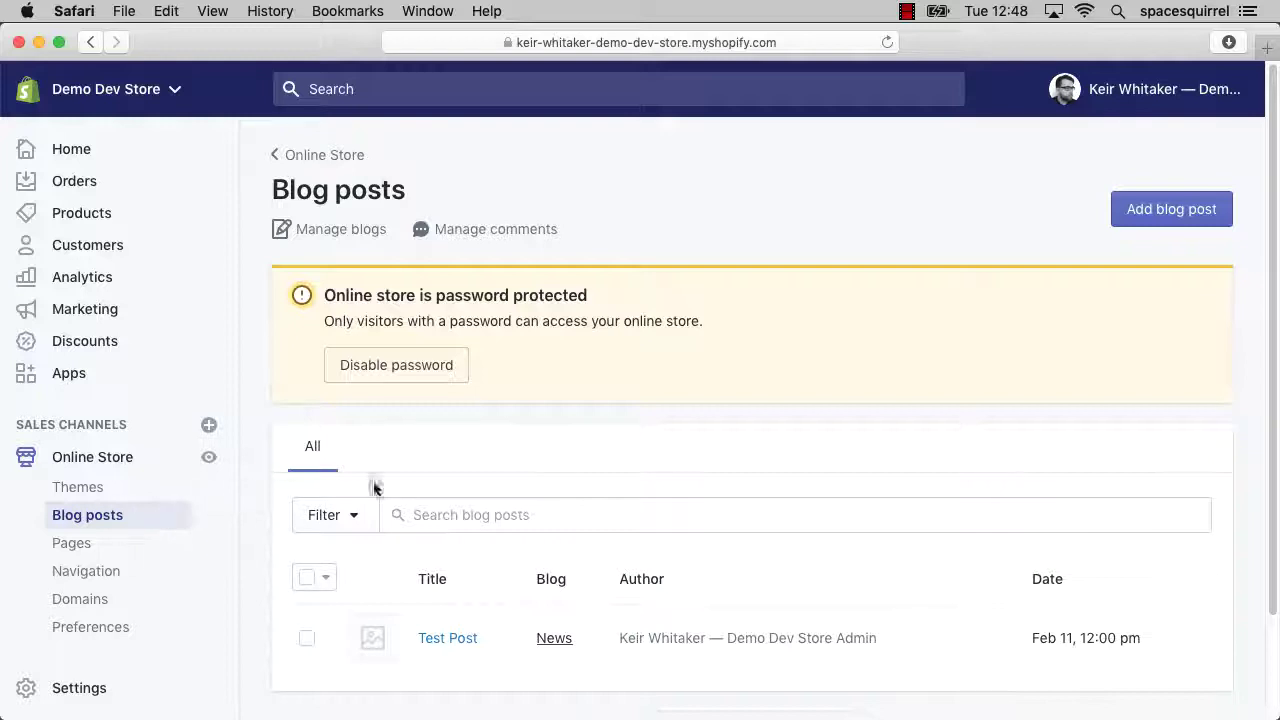
{"action": "left_click", "coordinate": [1146, 216]}
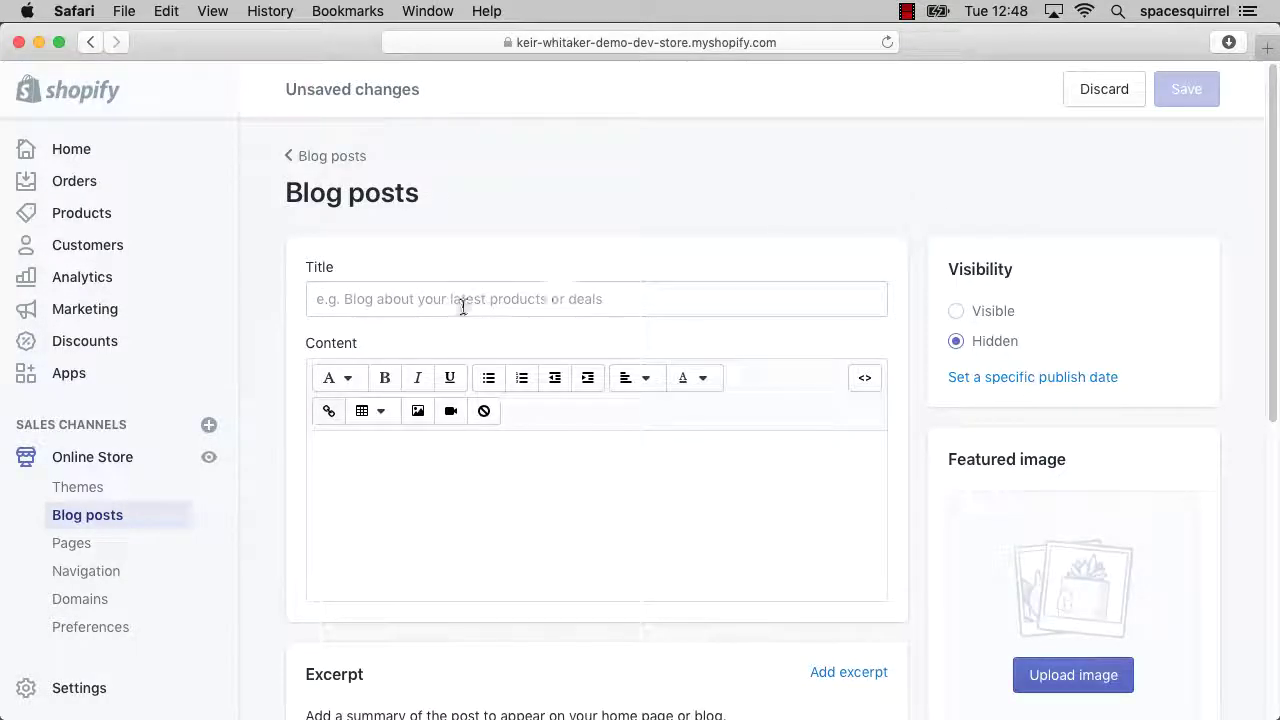
Step: Paste 'Manual Upload and Compress Test' as both the post title and body text
{"action": "left_click", "coordinate": [371, 298]}
{"action": "type", "text": "Manual Upload and Compress Test"}
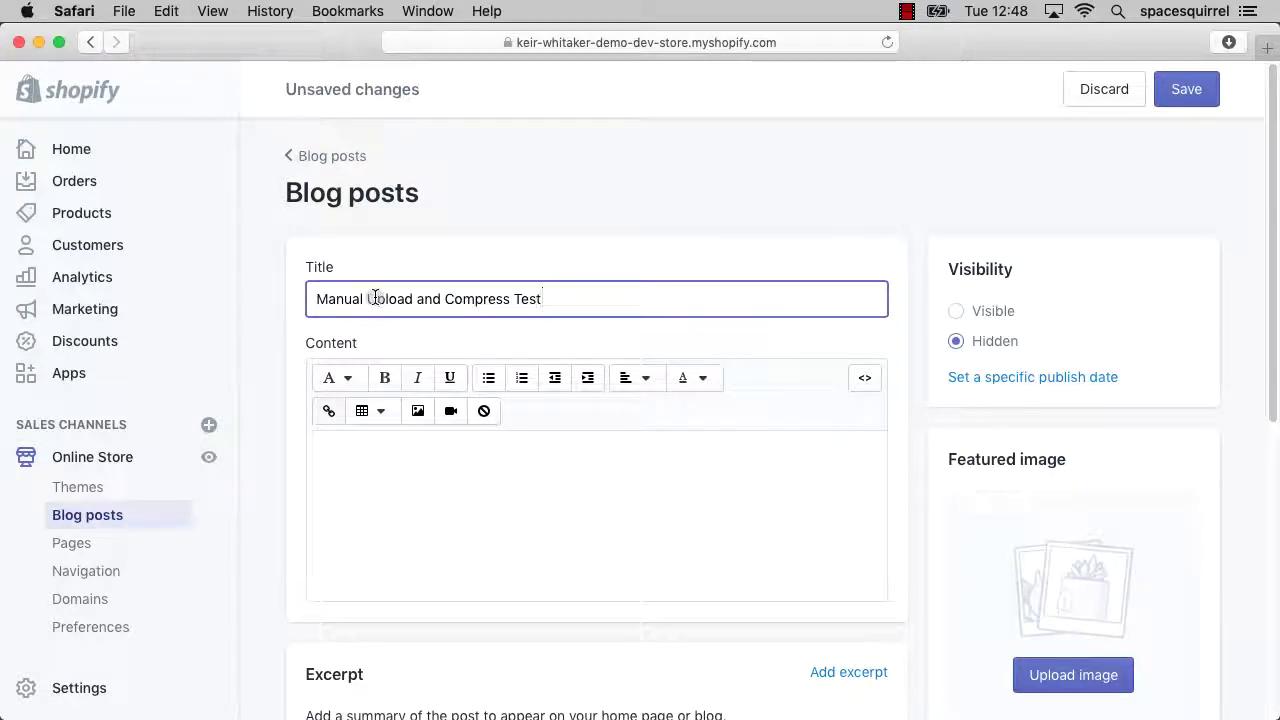
{"action": "left_click", "coordinate": [358, 463]}
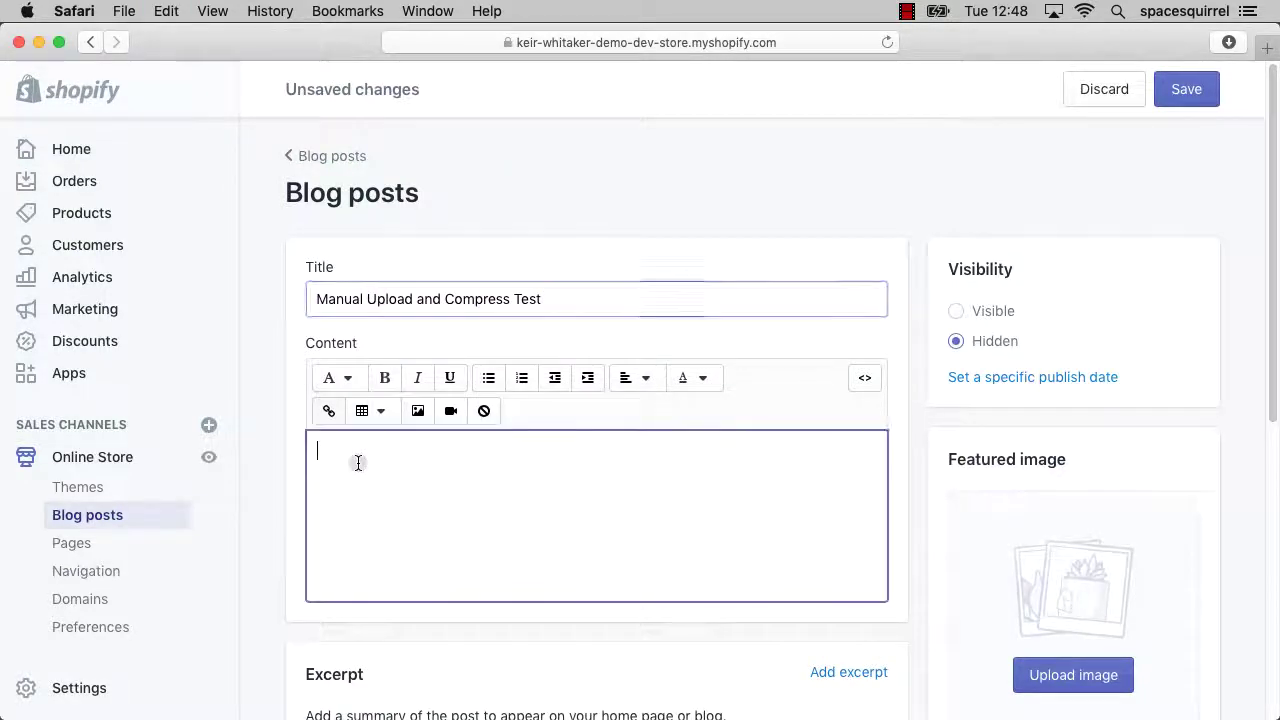
{"action": "type", "text": "Manual Upload and Compress Test"}
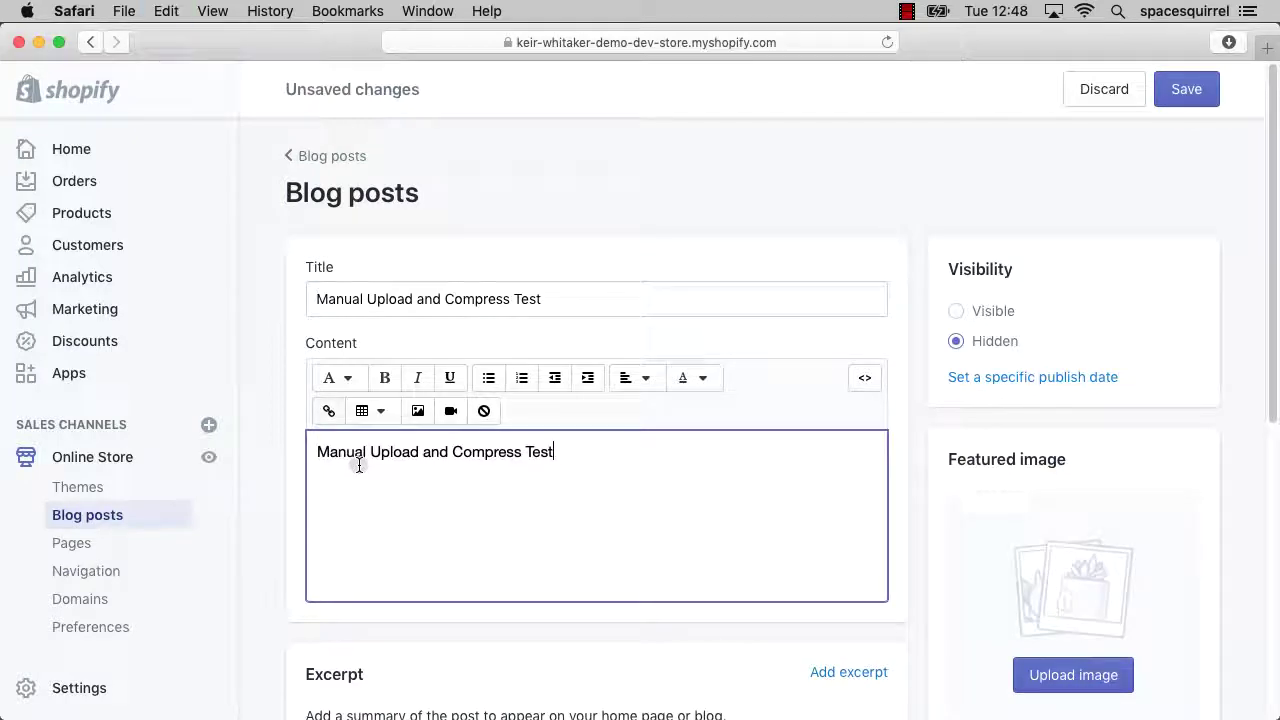
{"action": "key", "text": "Return"}
Step: Open the Insert image dialog and cancel the computer file chooser to see uploaded images
{"action": "left_click", "coordinate": [418, 411]}
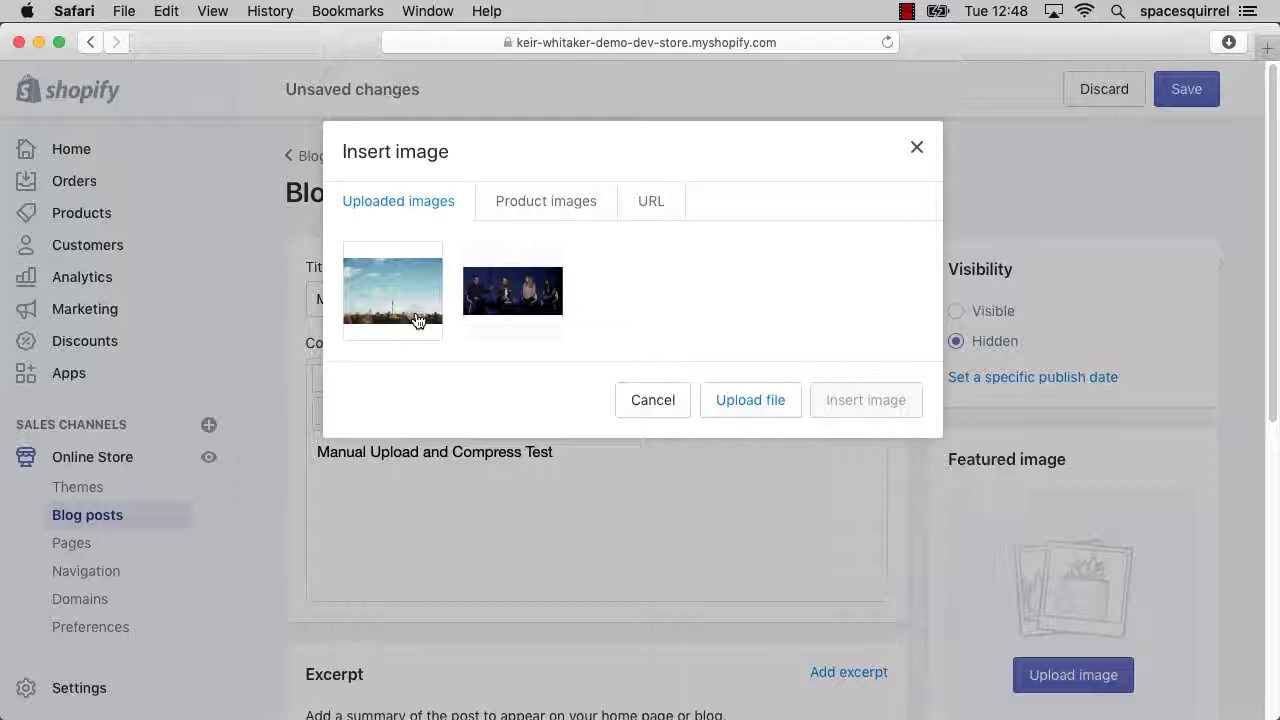
{"action": "left_click", "coordinate": [724, 401]}
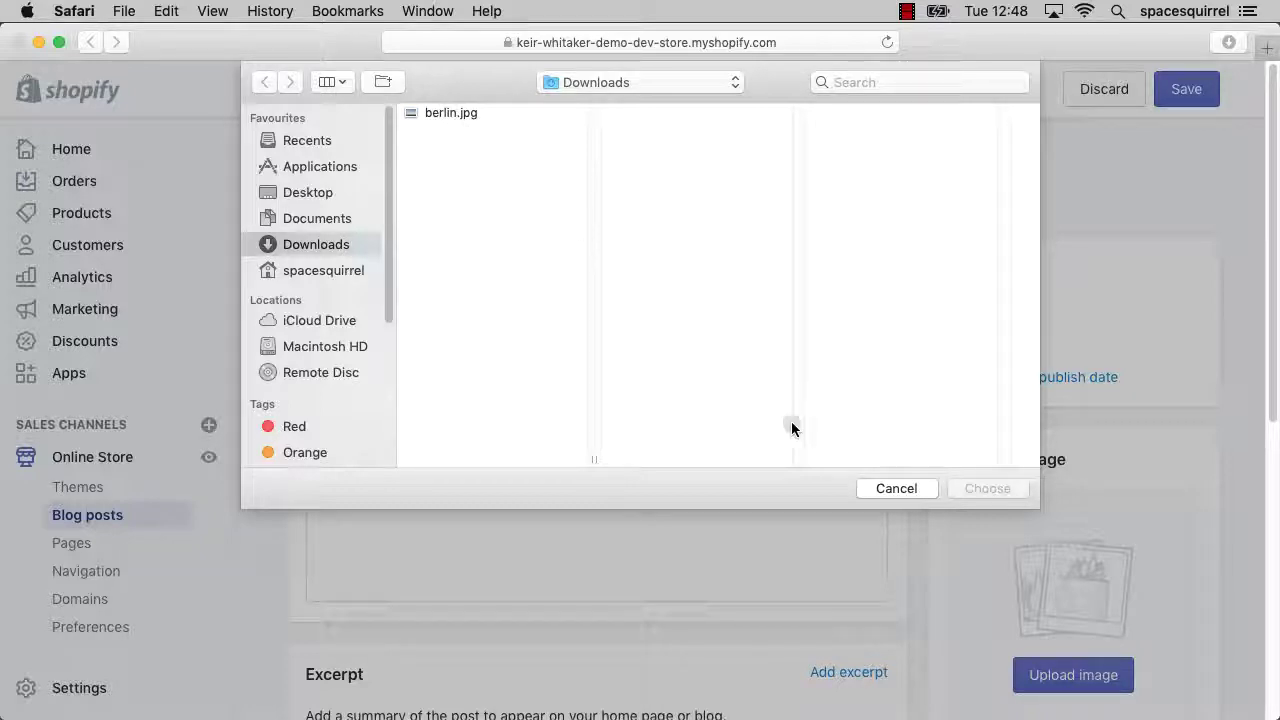
{"action": "left_click", "coordinate": [897, 488]}
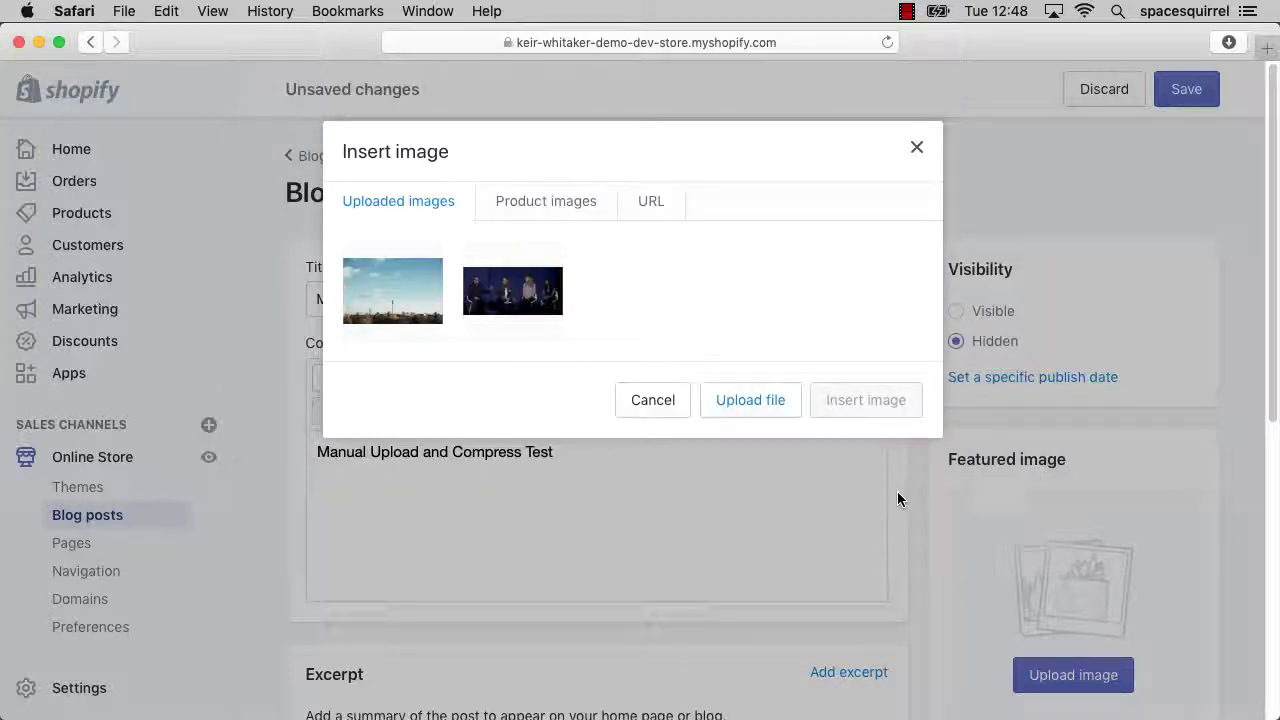
Step: Insert the first thumbnail, the Berlin skyline, with alt text 'Berlin Tower' at Grande (600x600)
{"action": "left_click", "coordinate": [398, 316]}
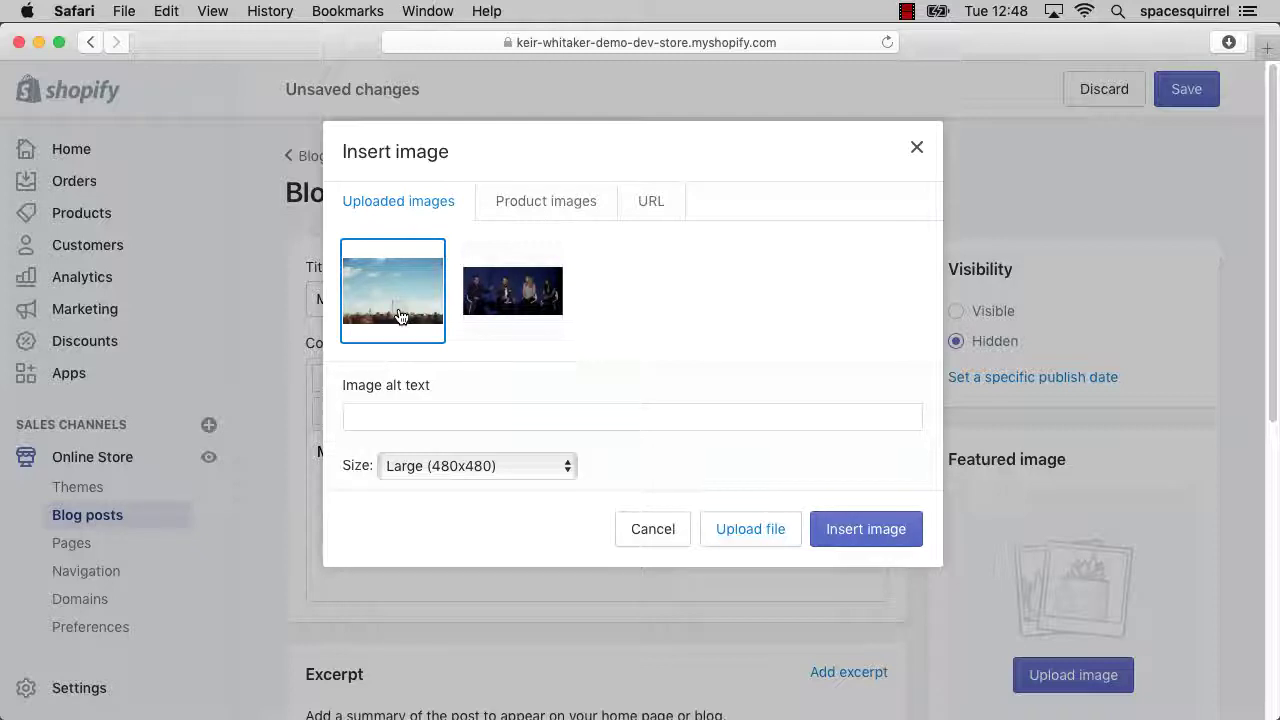
{"action": "left_click", "coordinate": [382, 409]}
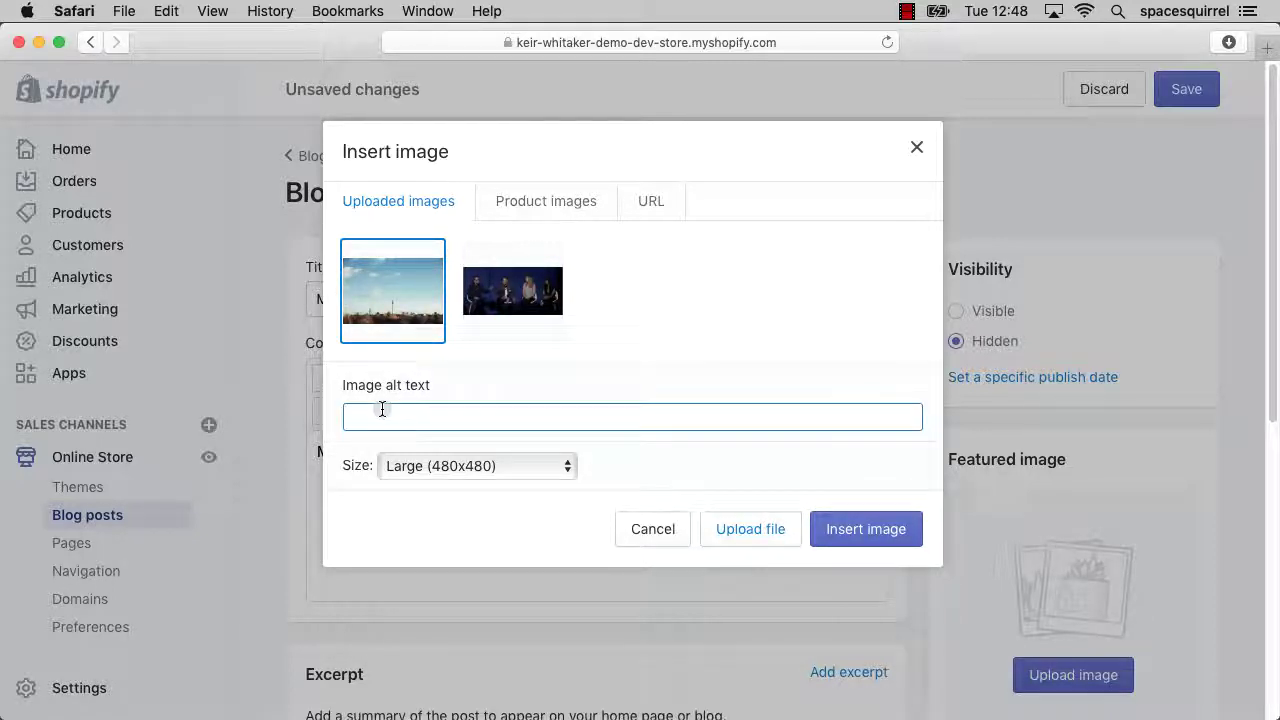
{"action": "type", "text": "Berlin Tower"}
{"action": "left_click", "coordinate": [435, 468]}
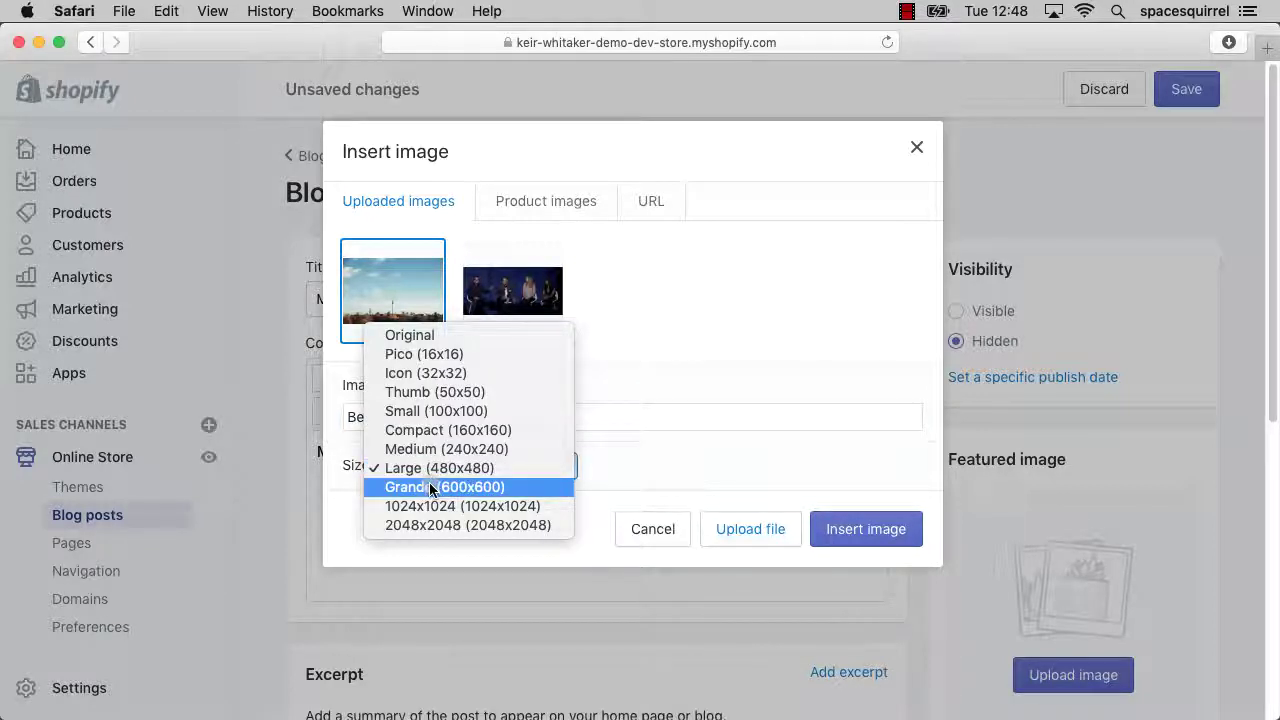
{"action": "left_click", "coordinate": [429, 487]}
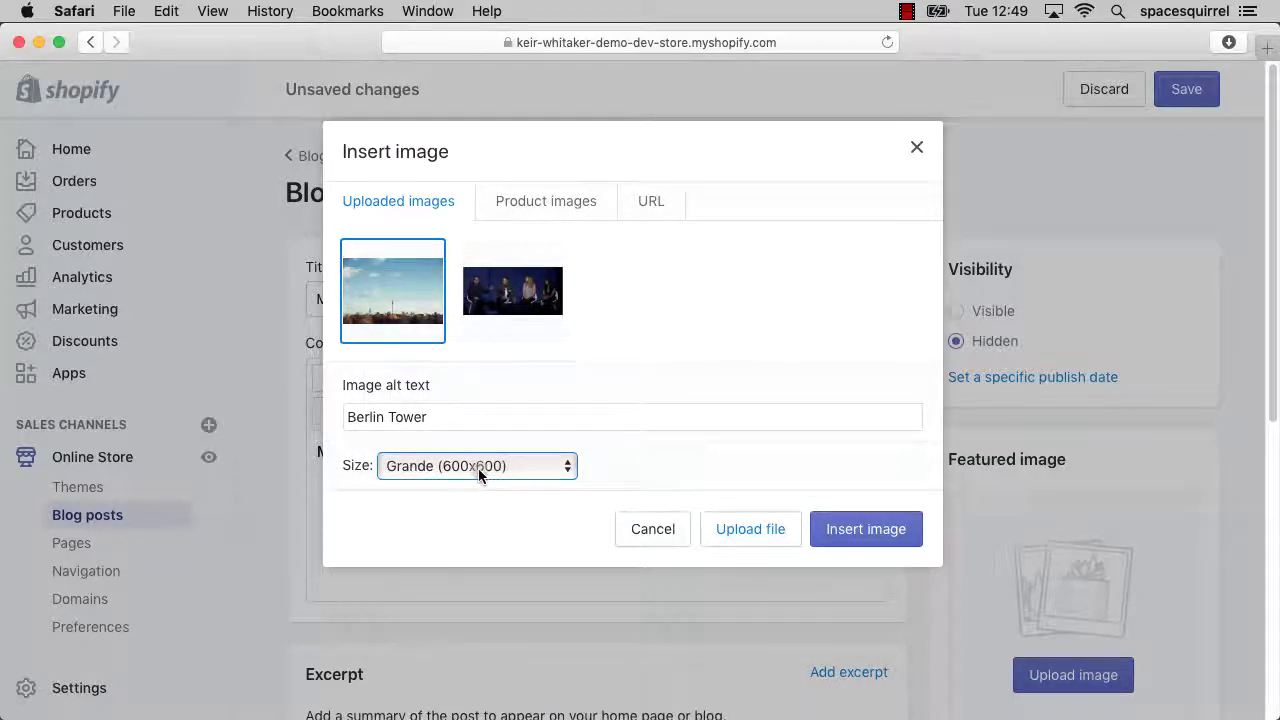
{"action": "left_click", "coordinate": [848, 528]}
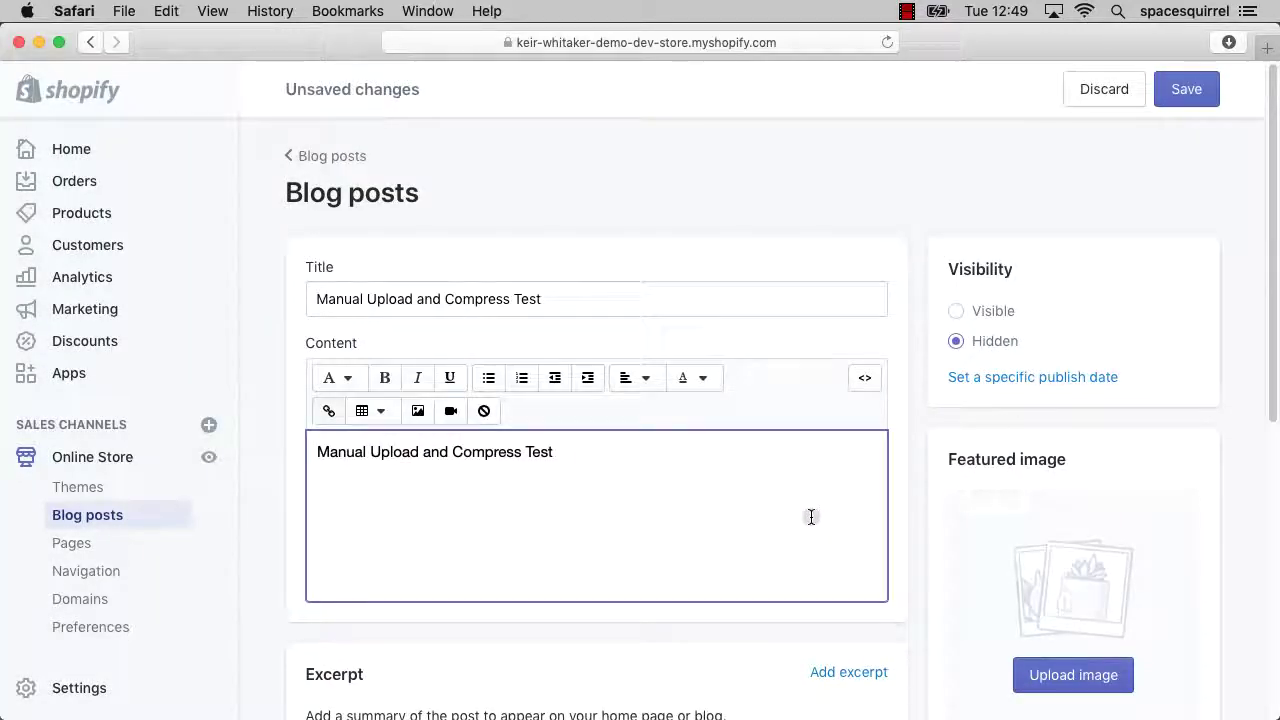
Step: Save 'Manual Upload and Compress Test', mark it Visible, and view it on the storefront
{"action": "scroll", "coordinate": [735, 537], "scroll_direction": "down", "scroll_amount": 5}
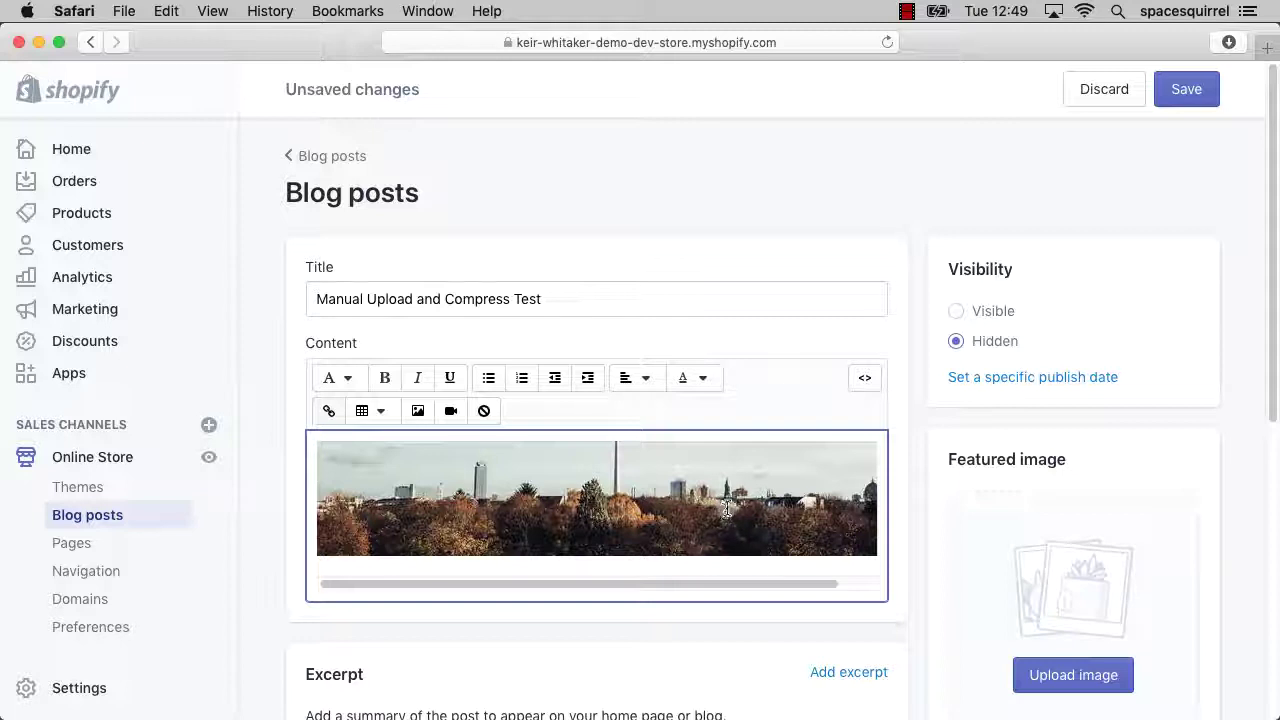
{"action": "left_click", "coordinate": [1190, 92]}
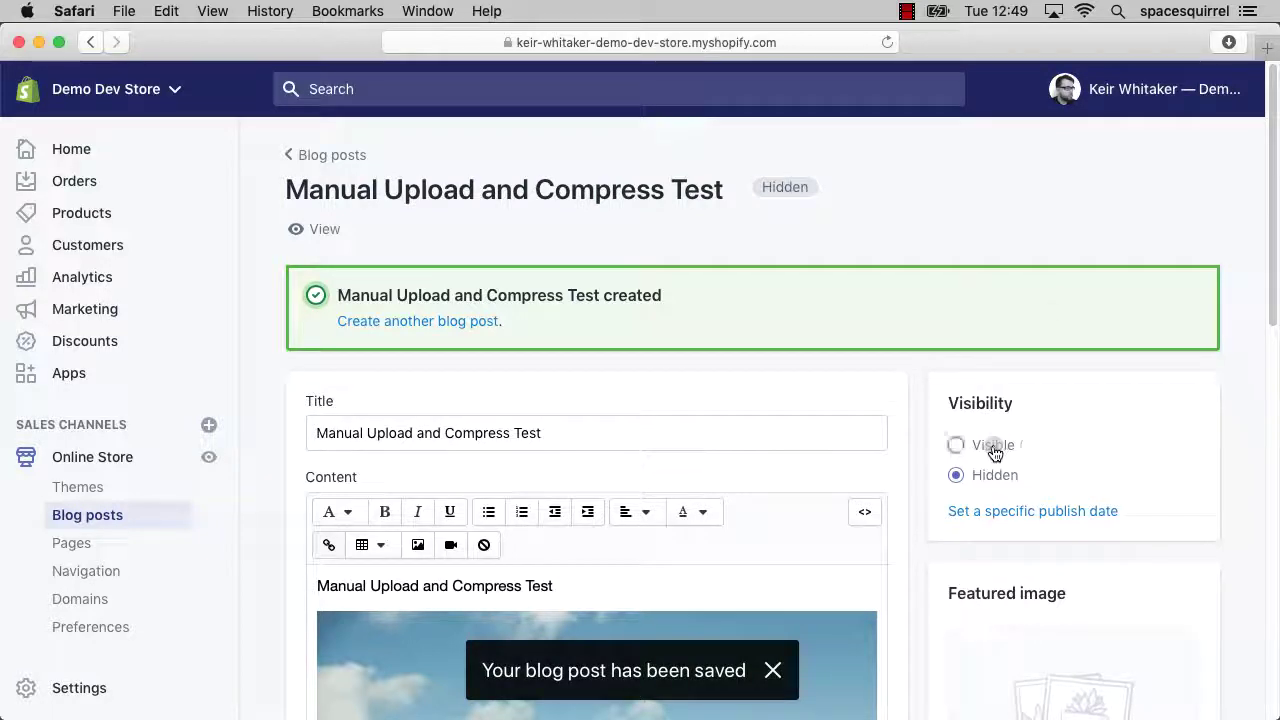
{"action": "left_click", "coordinate": [957, 445]}
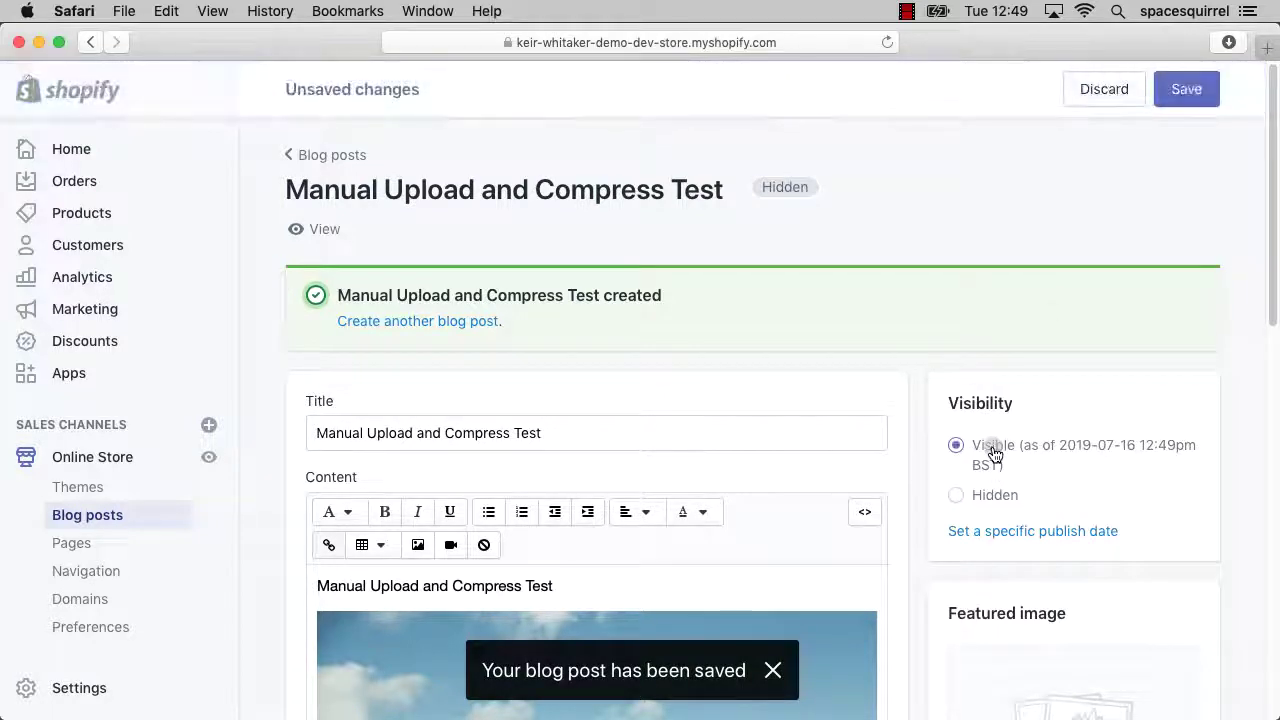
{"action": "left_click", "coordinate": [324, 232]}
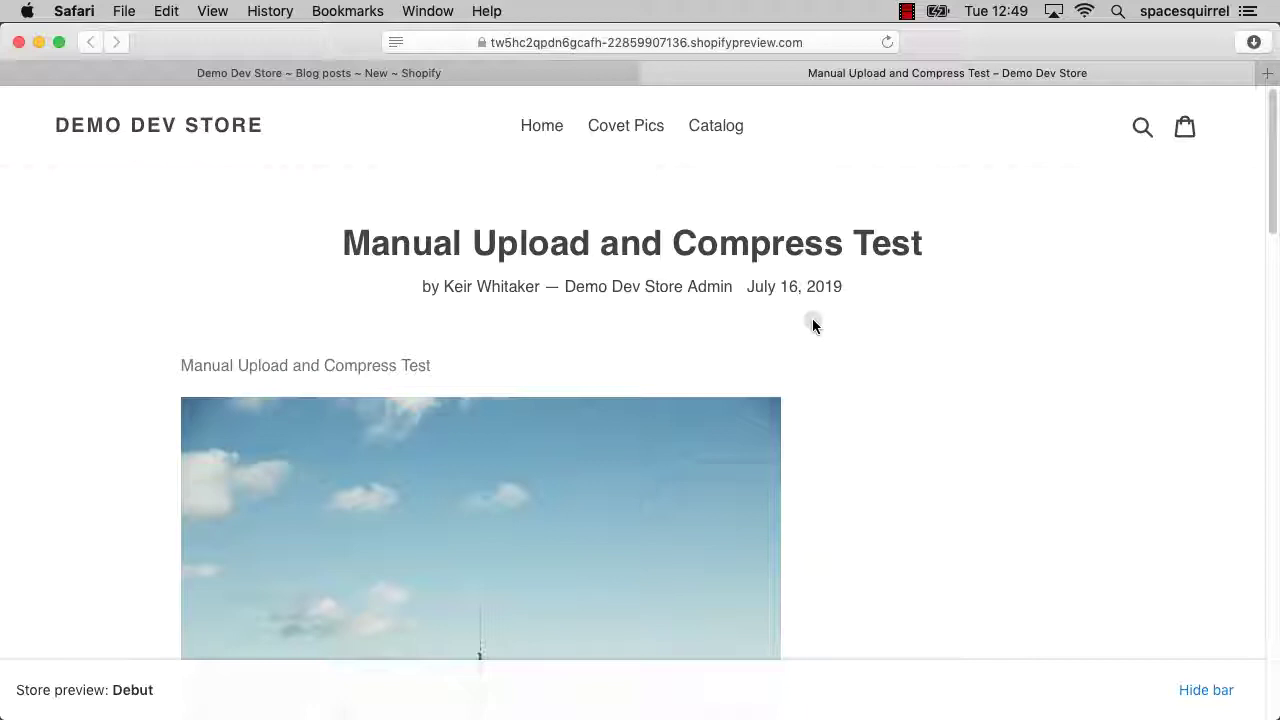
{"action": "scroll", "coordinate": [812, 325], "scroll_direction": "down", "scroll_amount": 3}
{"action": "scroll", "coordinate": [812, 325], "scroll_direction": "down", "scroll_amount": 2}
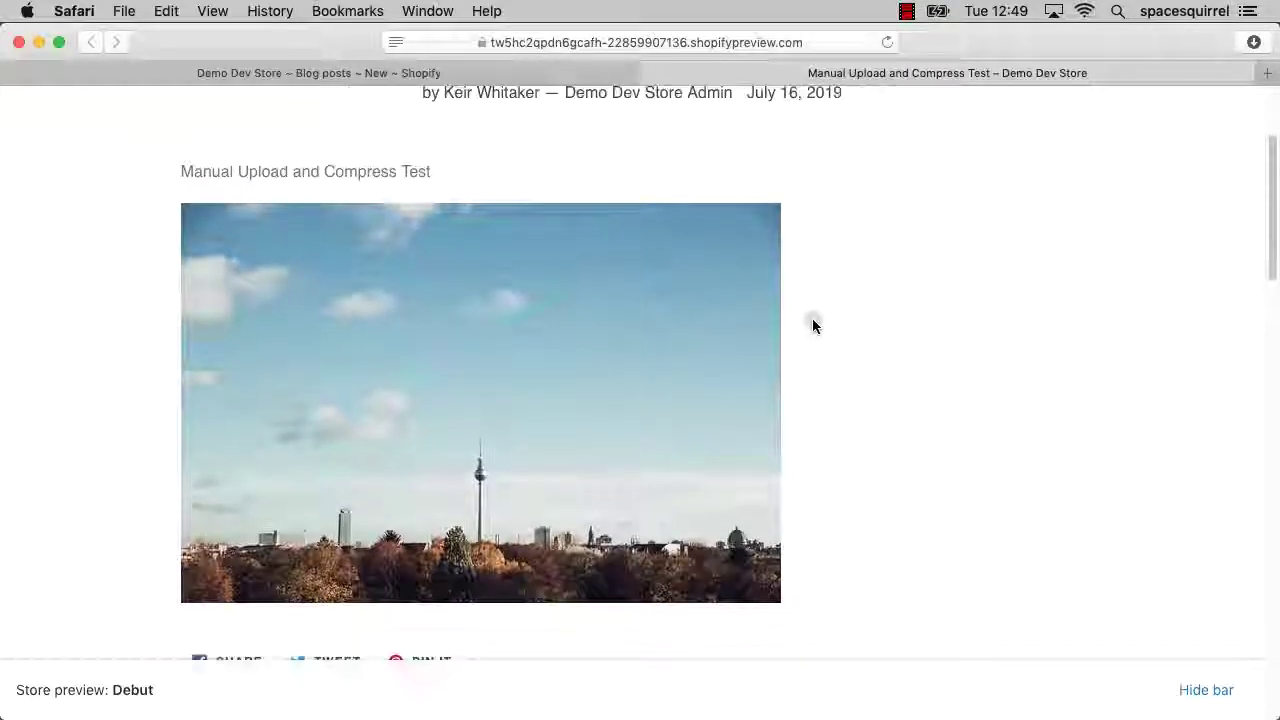